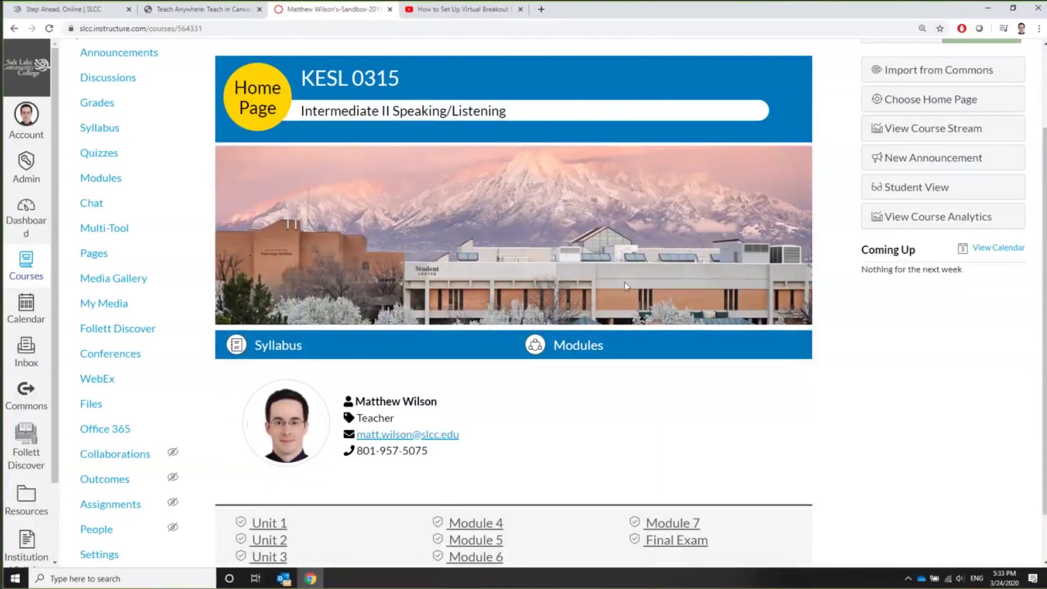
{"action": "scroll", "coordinate": [633, 289], "scroll_direction": "up", "scroll_amount": 2}
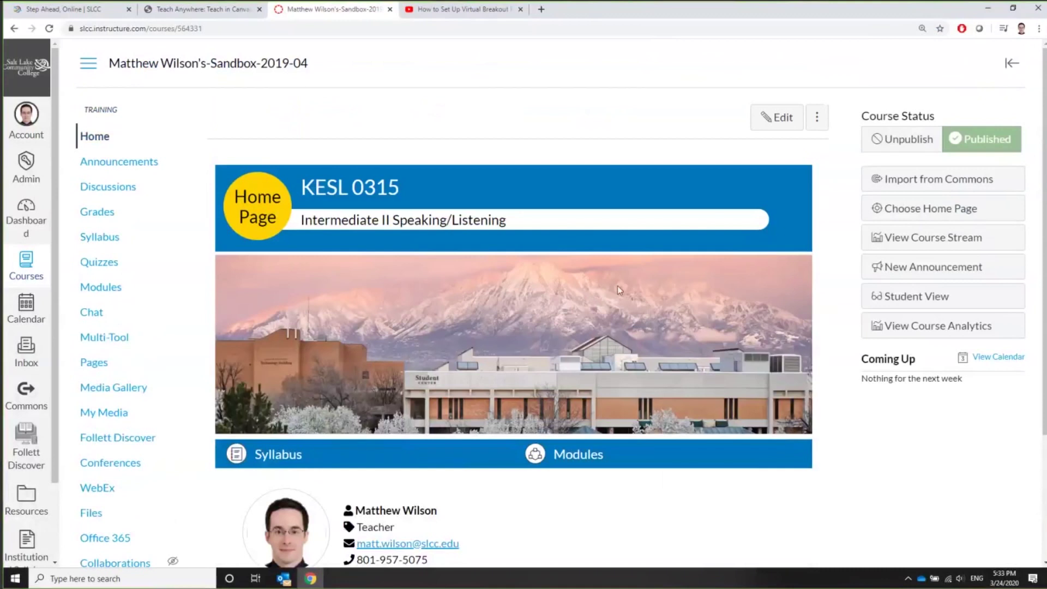
{"action": "scroll", "coordinate": [531, 324], "scroll_direction": "down", "scroll_amount": 1}
{"action": "scroll", "coordinate": [473, 291], "scroll_direction": "up", "scroll_amount": 1}
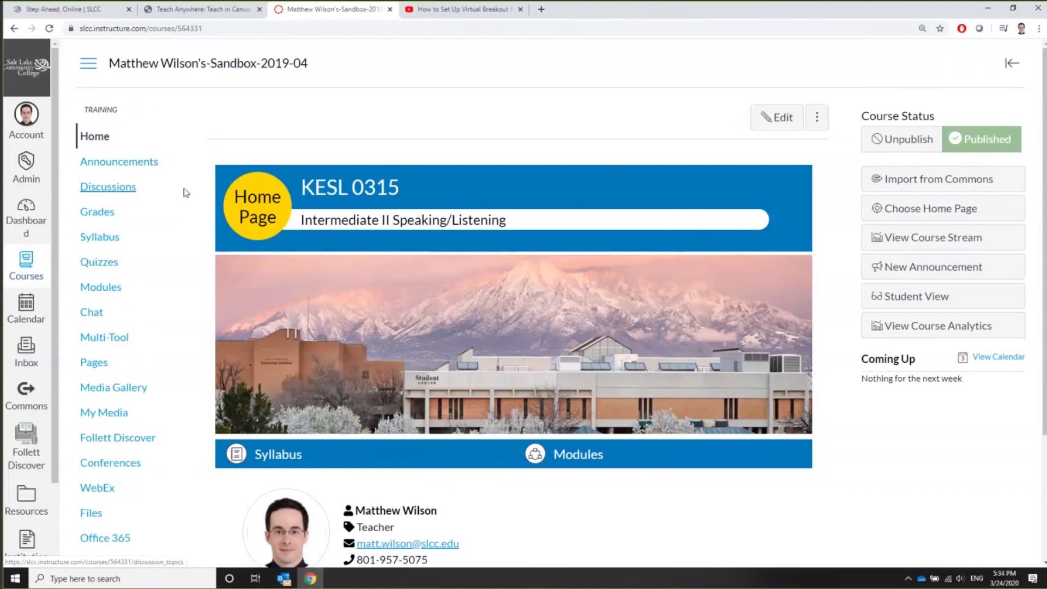
- Add a new page named "Class (3/27)" to the Class Meetings and Videos module of the course
{"action": "left_click", "coordinate": [116, 295]}
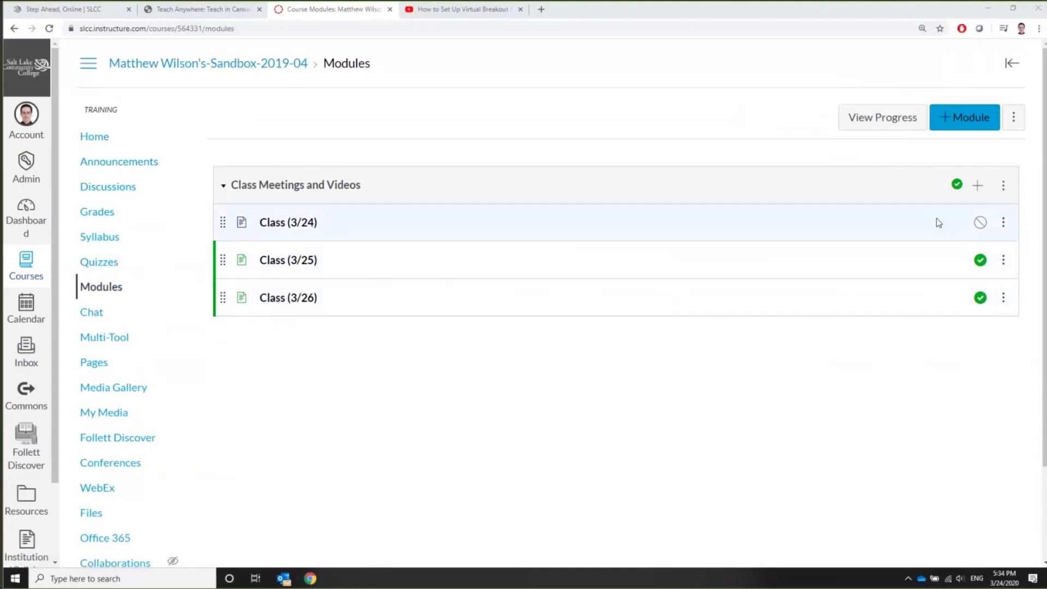
{"action": "left_click", "coordinate": [979, 188]}
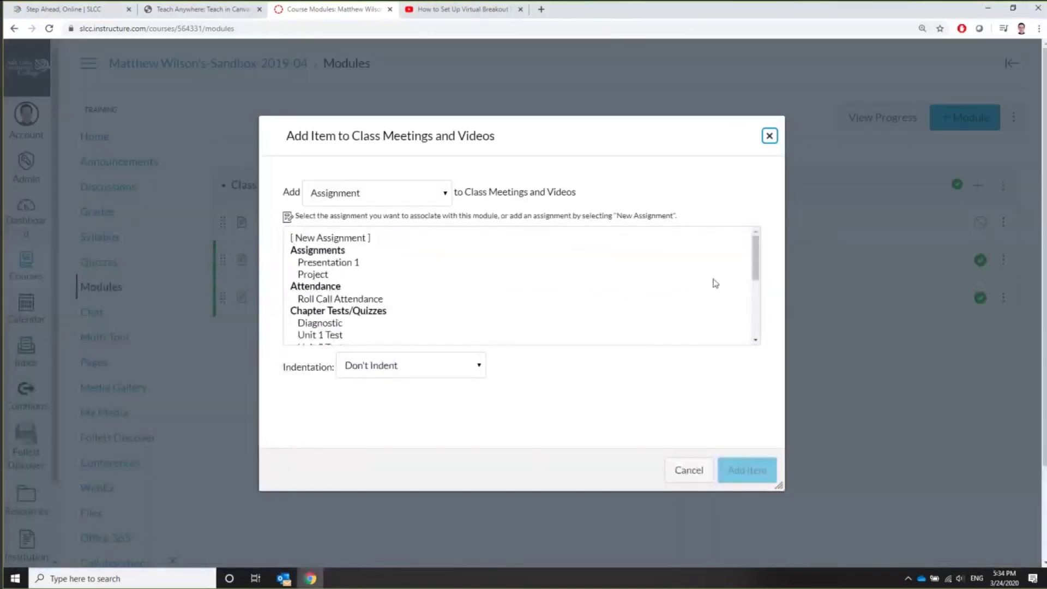
{"action": "left_click", "coordinate": [398, 197]}
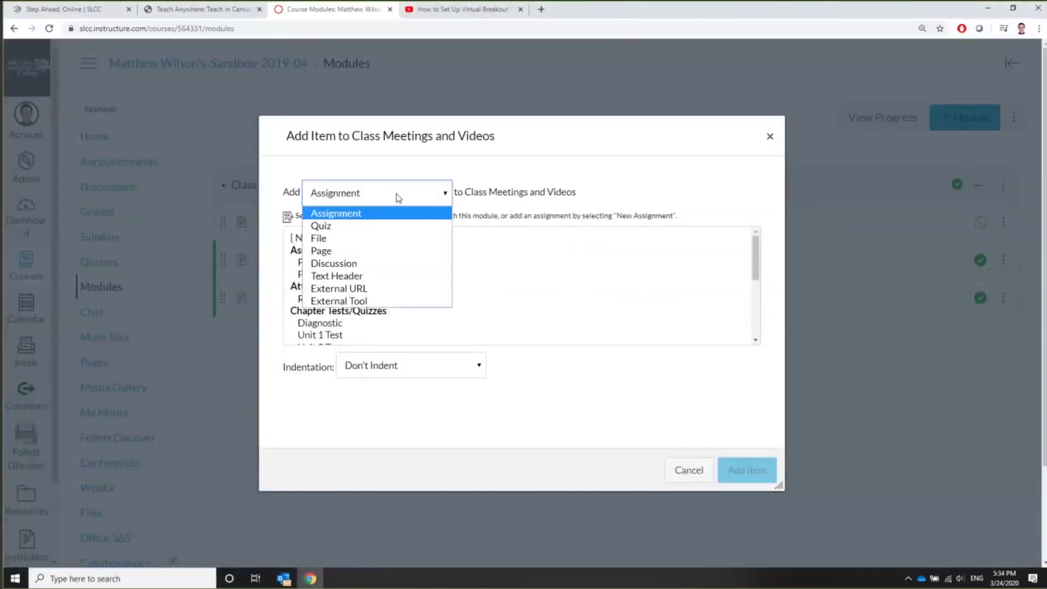
{"action": "left_click", "coordinate": [349, 253]}
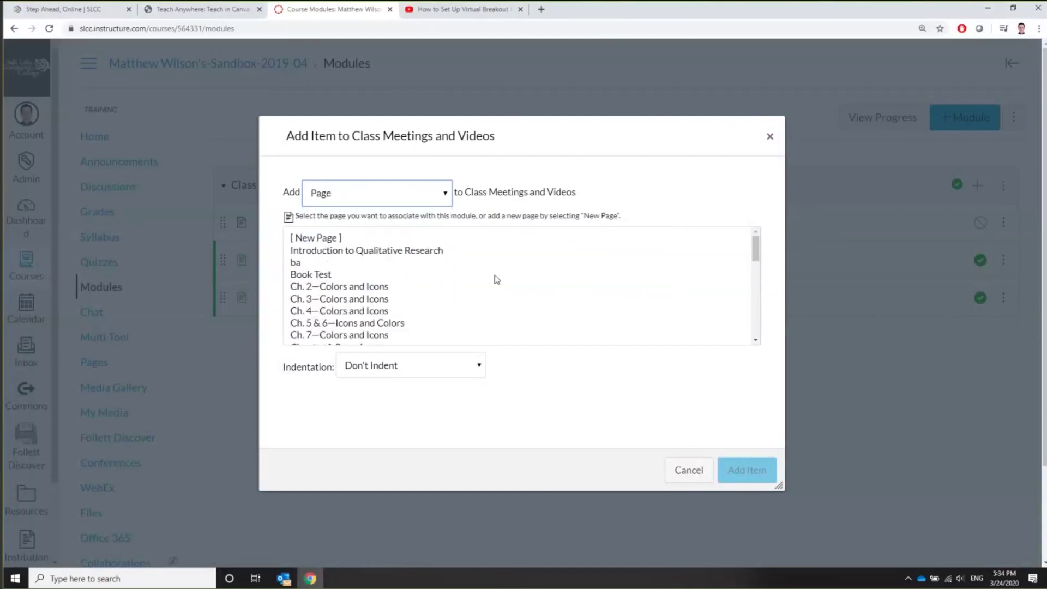
{"action": "left_click", "coordinate": [342, 239]}
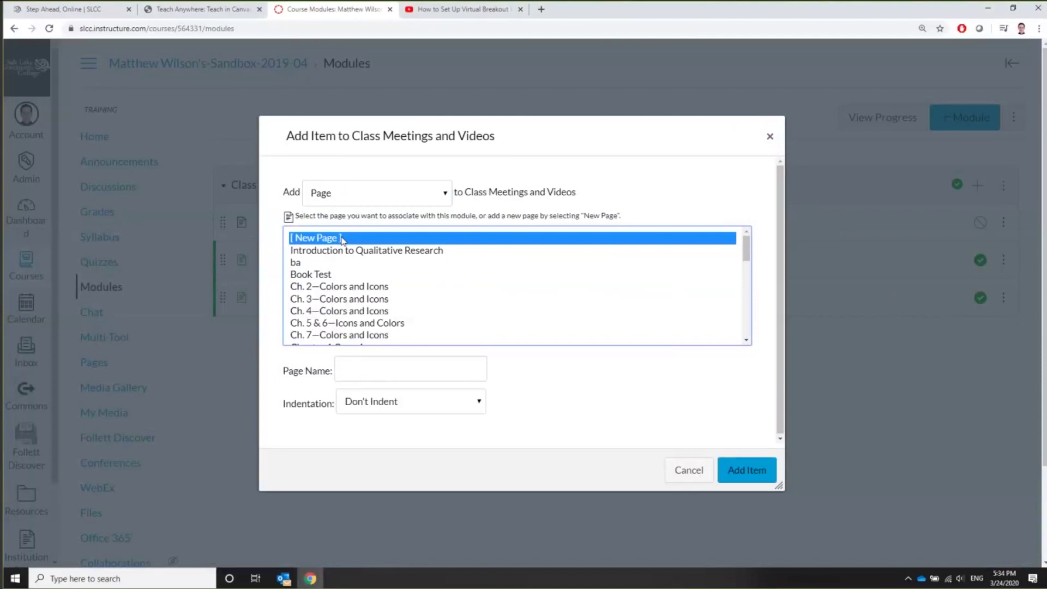
{"action": "left_click", "coordinate": [388, 369]}
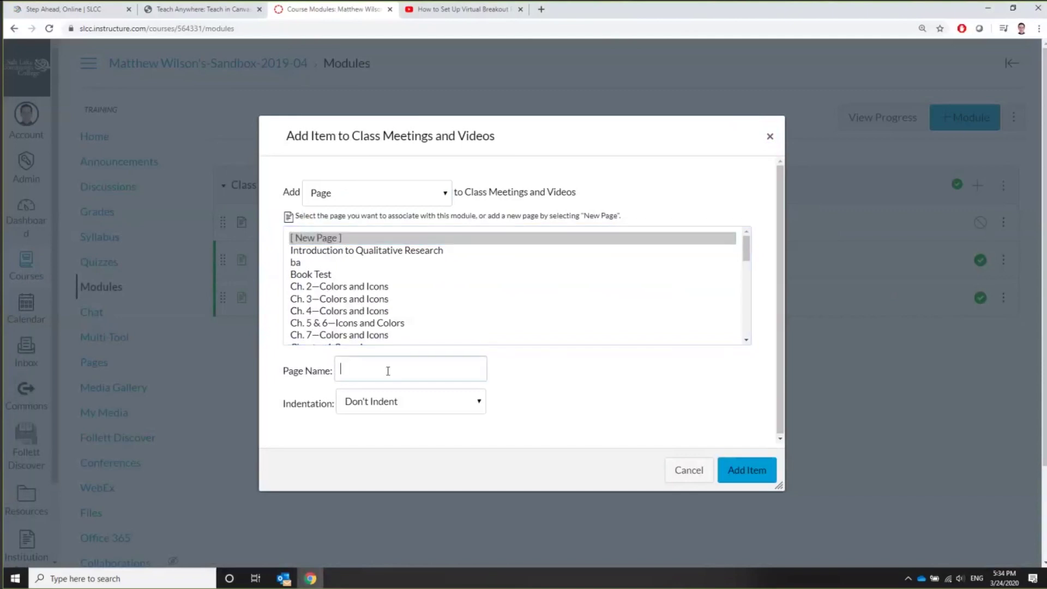
{"action": "type", "text": "Class (3"}
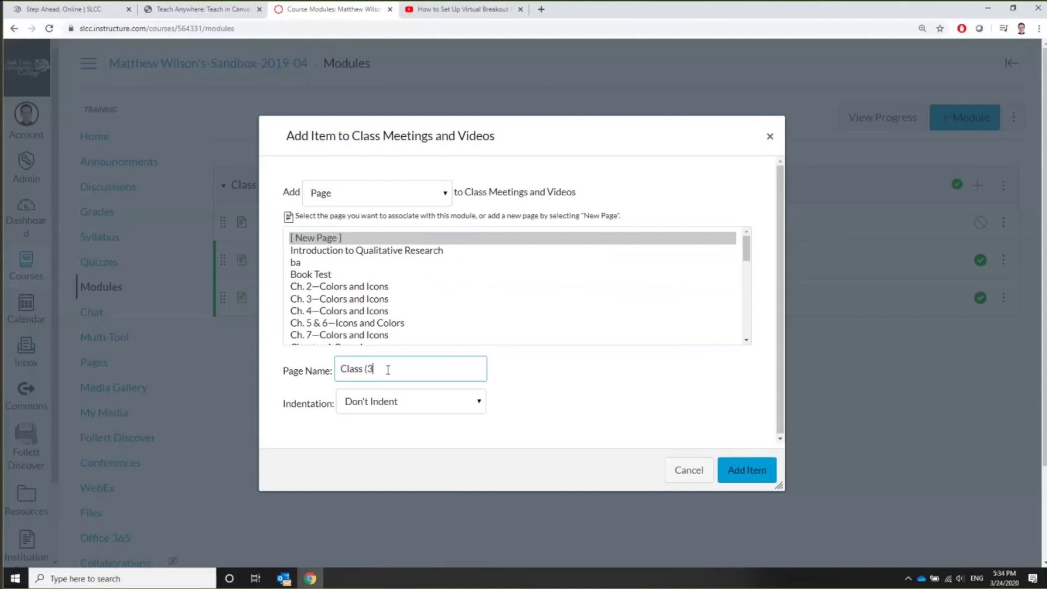
{"action": "type", "text": "/27)"}
{"action": "left_click", "coordinate": [748, 472]}
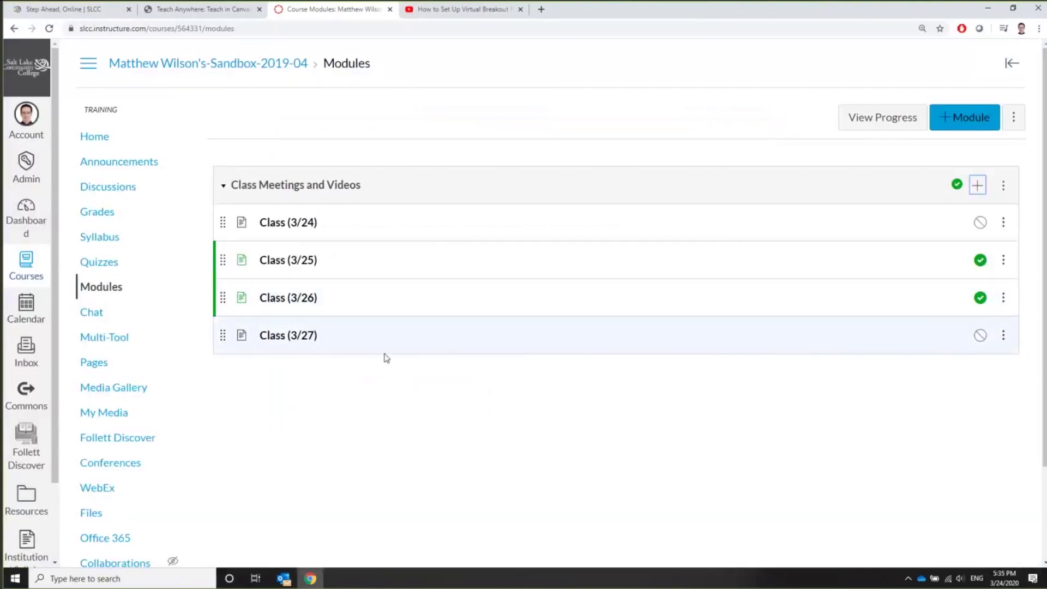
- Open the Class (3/27) page for editing and sign in to the Microsoft Teams Meetings external tool
{"action": "left_click", "coordinate": [307, 340]}
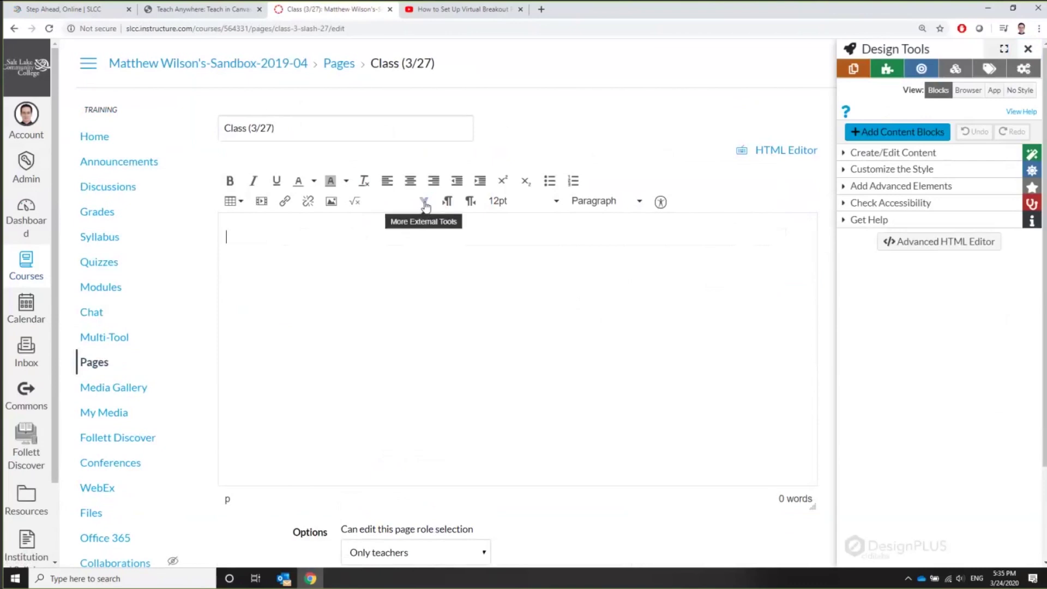
{"action": "left_click", "coordinate": [425, 202]}
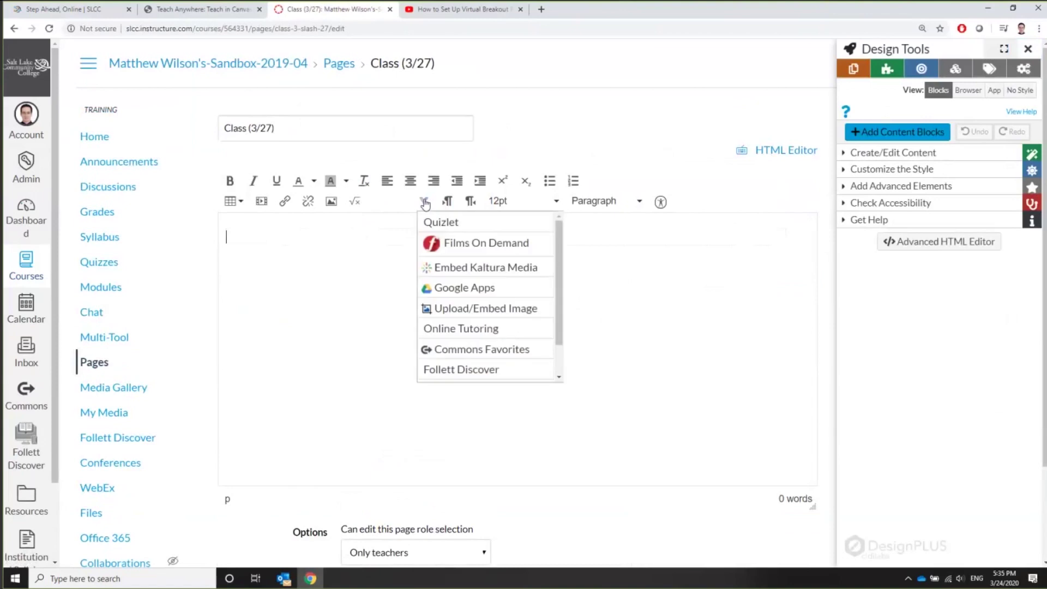
{"action": "scroll", "coordinate": [495, 328], "scroll_direction": "down", "scroll_amount": 1}
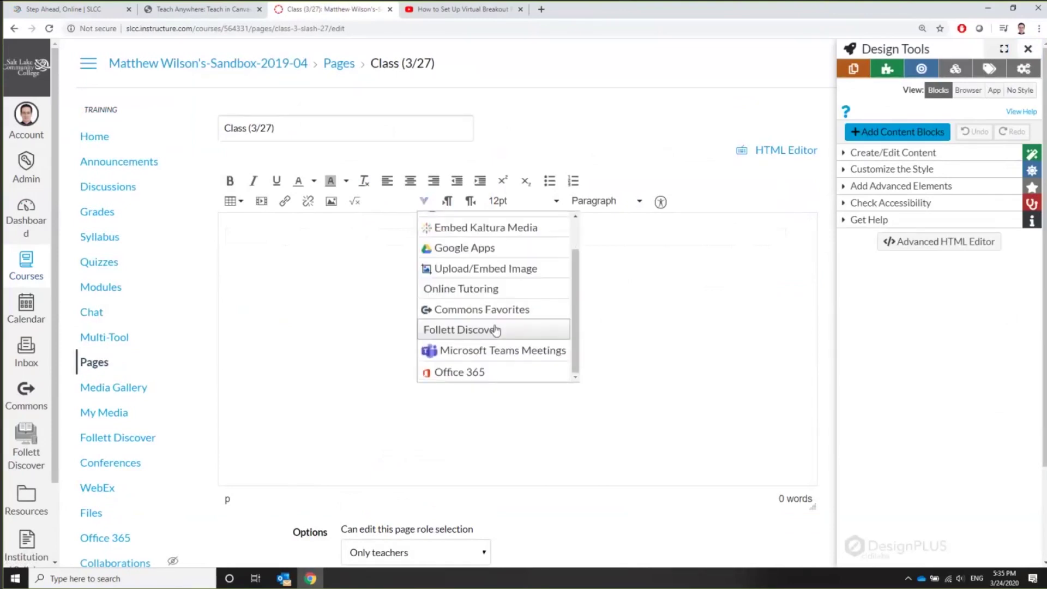
{"action": "left_click", "coordinate": [517, 354]}
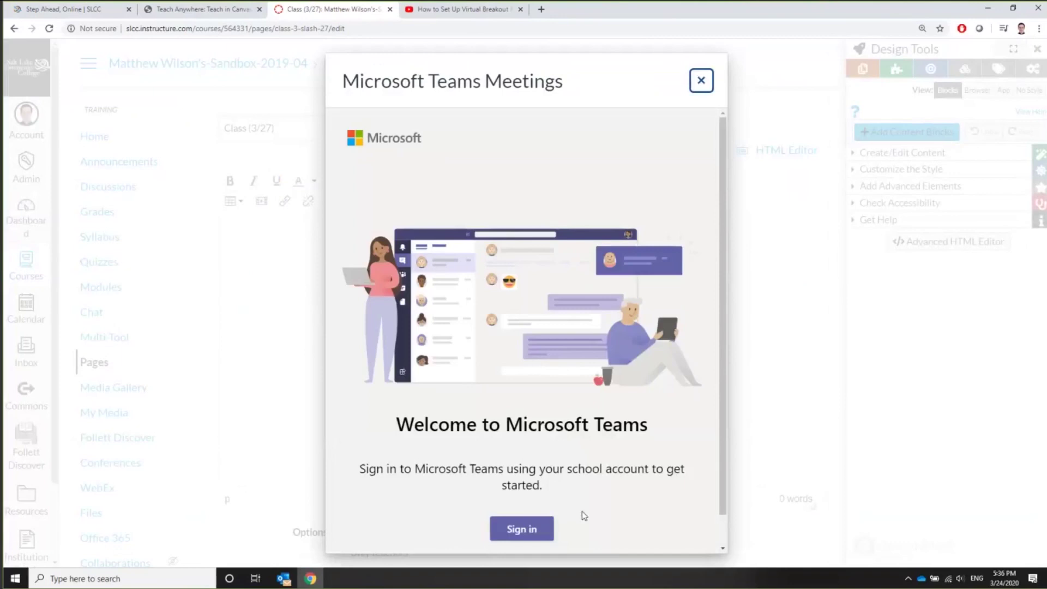
{"action": "scroll", "coordinate": [609, 492], "scroll_direction": "down", "scroll_amount": 1}
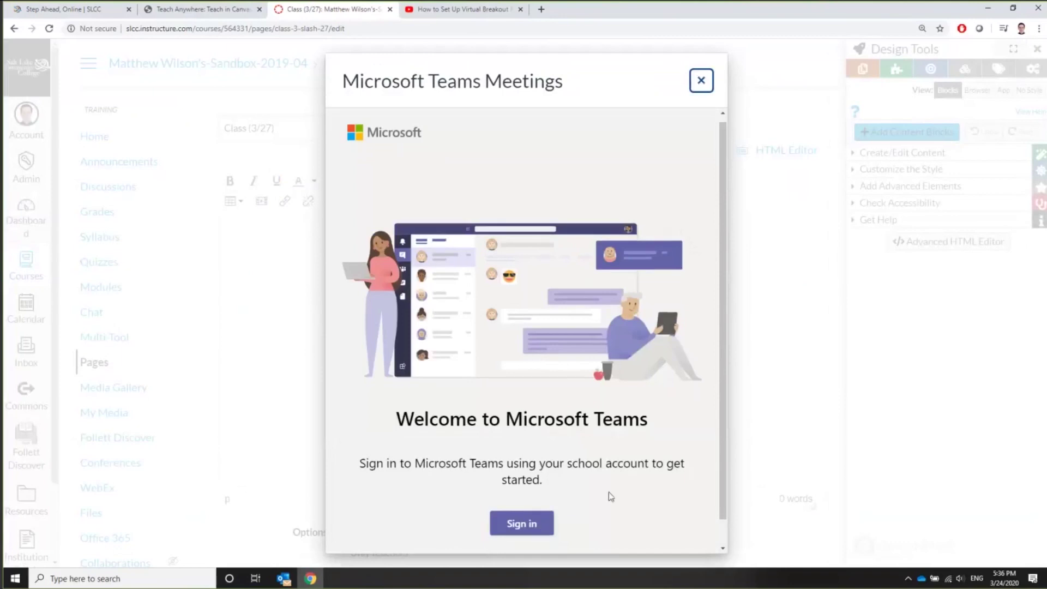
{"action": "left_click", "coordinate": [537, 502]}
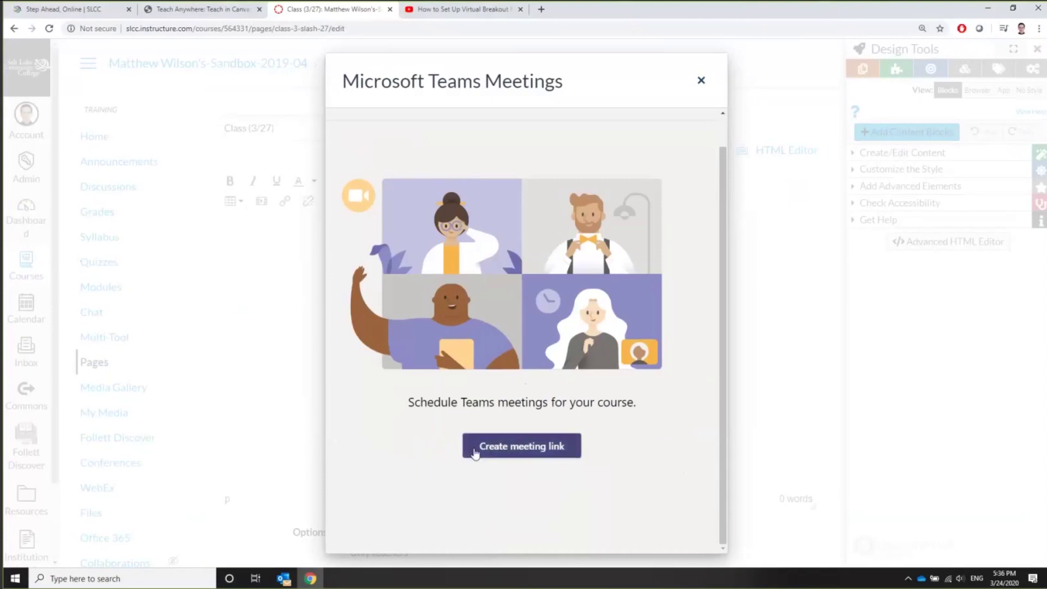
- Start a new Teams meeting link titled "Class (3/27)" and set its date to 3/27/20
{"action": "left_click", "coordinate": [524, 452]}
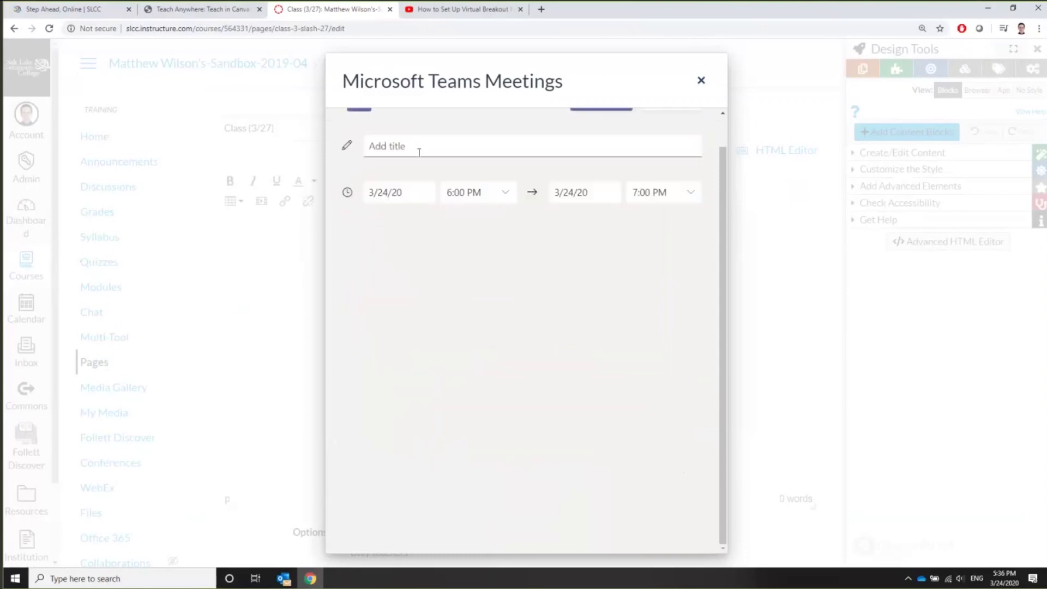
{"action": "left_click", "coordinate": [417, 150]}
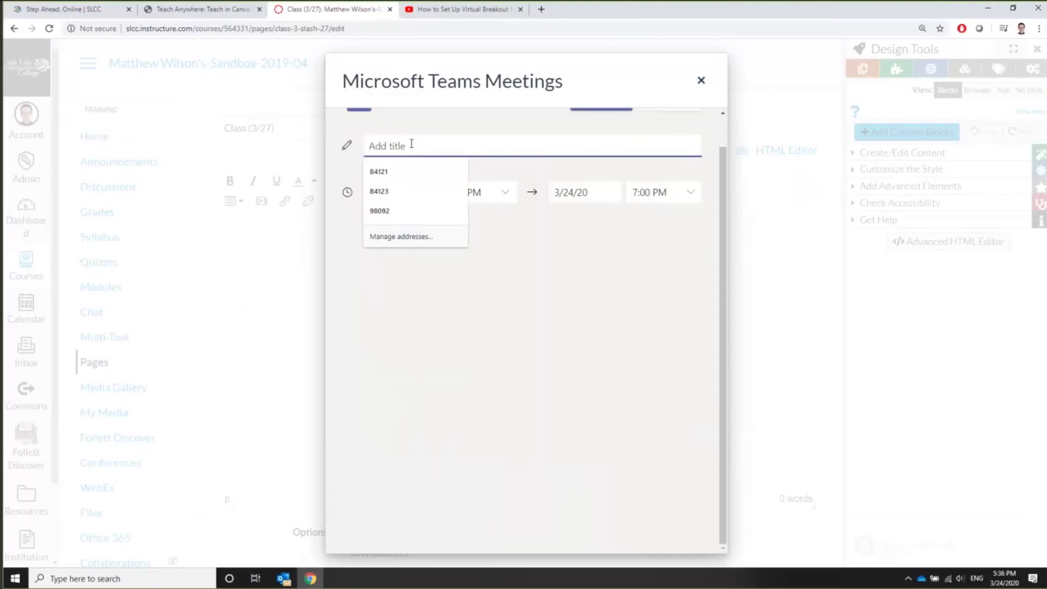
{"action": "type", "text": "Class "}
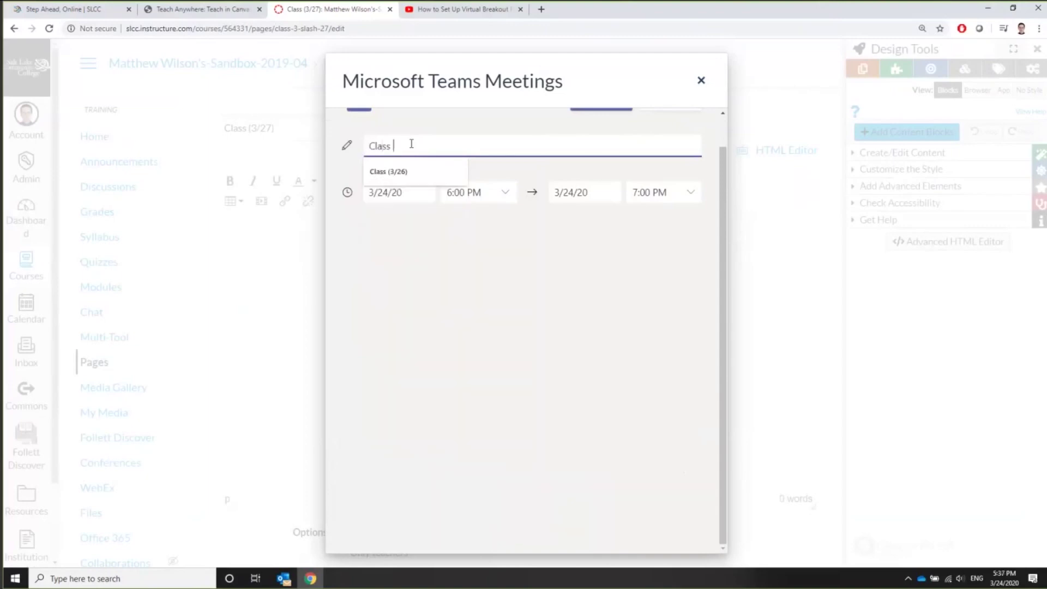
{"action": "type", "text": "(3/27)"}
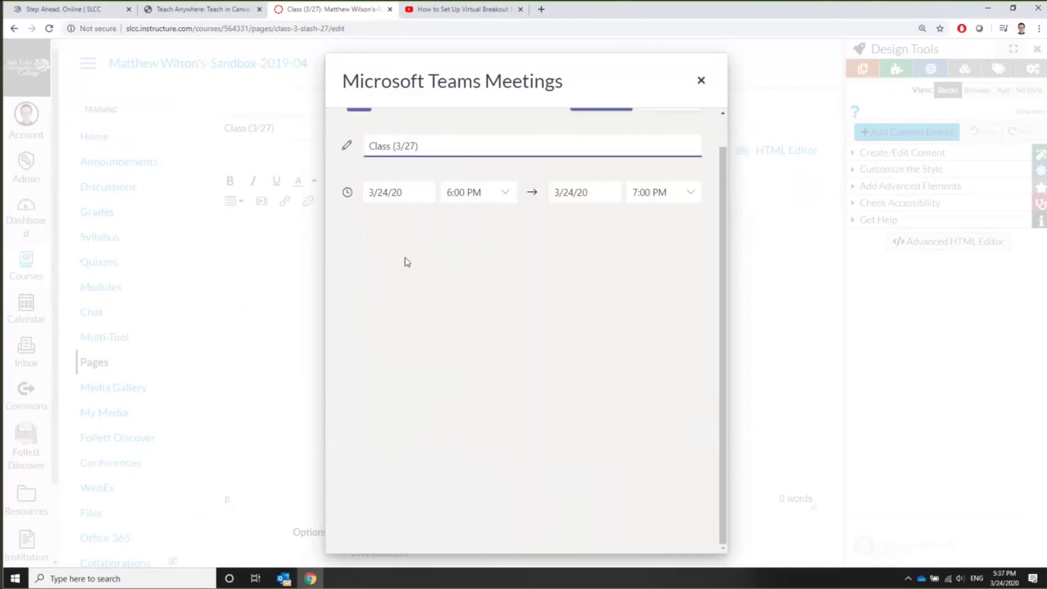
{"action": "left_click", "coordinate": [408, 196]}
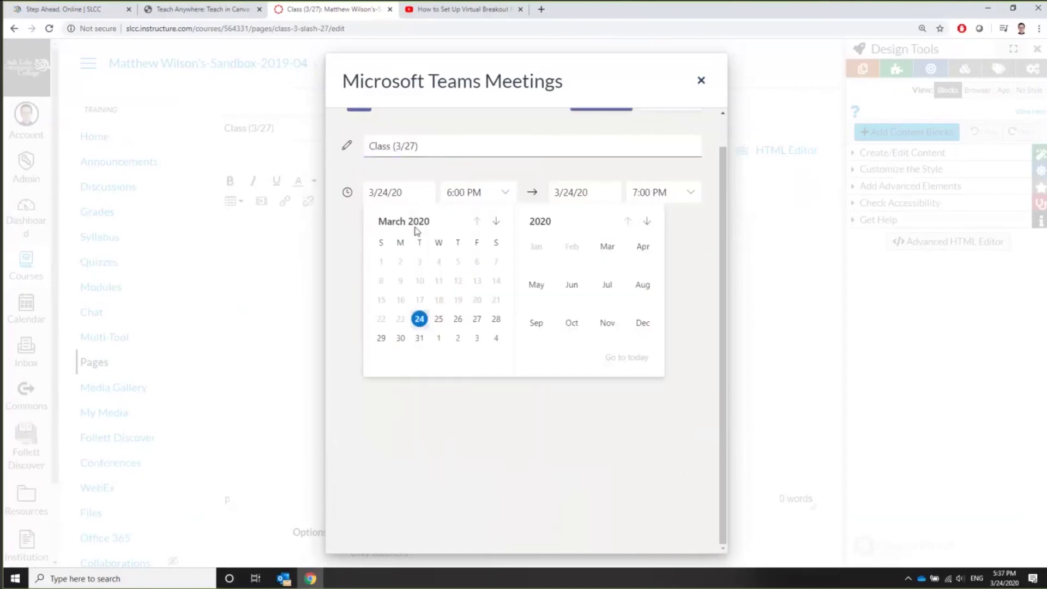
{"action": "left_click", "coordinate": [478, 321]}
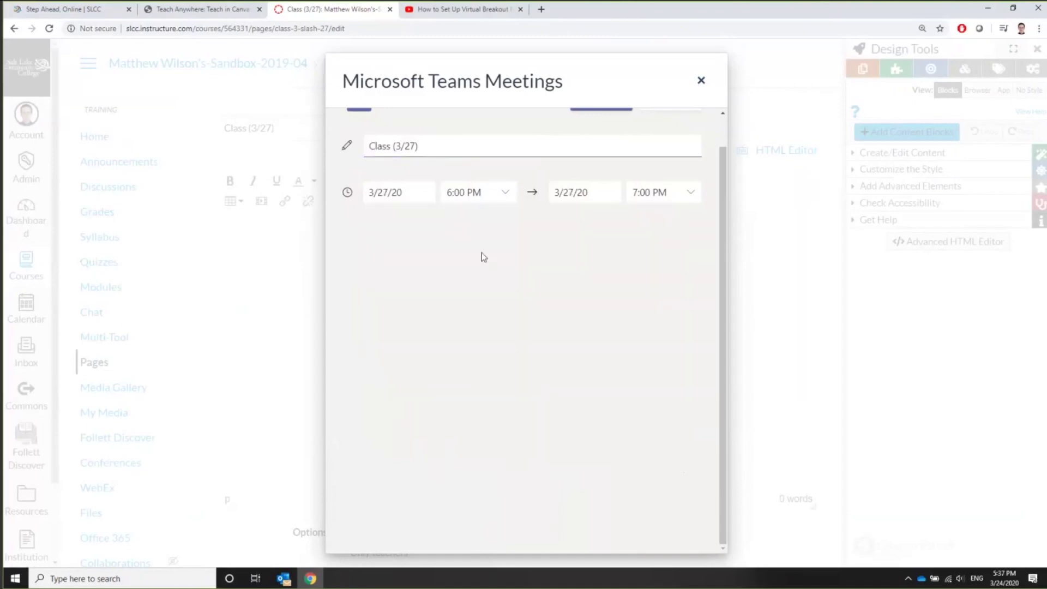
- Set the meeting's start time to 7:00 PM and its end time to 9:00 PM
{"action": "left_click", "coordinate": [507, 196]}
{"action": "scroll", "coordinate": [481, 293], "scroll_direction": "down", "scroll_amount": 2}
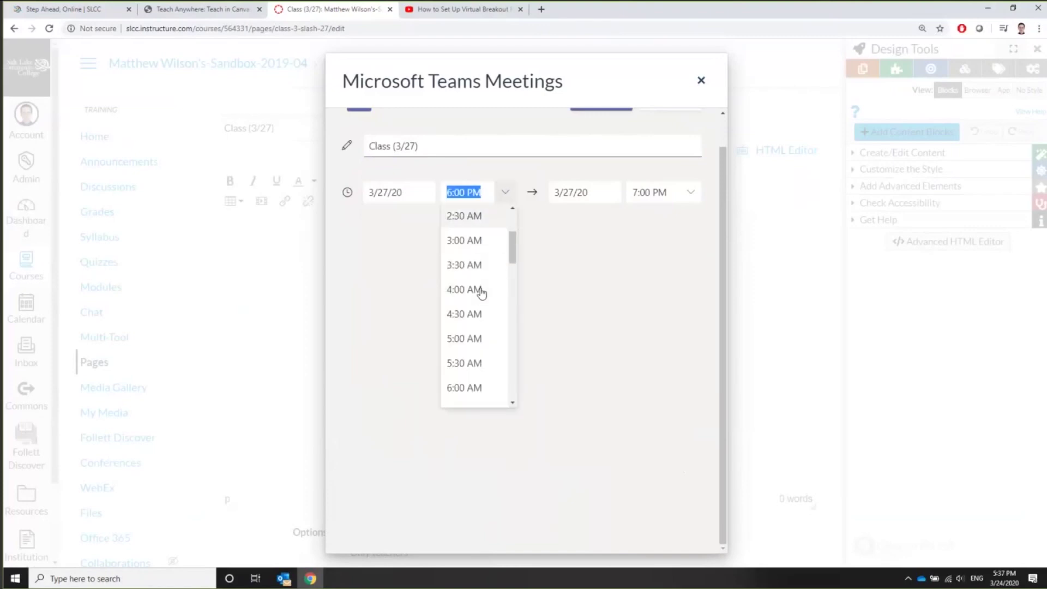
{"action": "scroll", "coordinate": [481, 293], "scroll_direction": "down", "scroll_amount": 13}
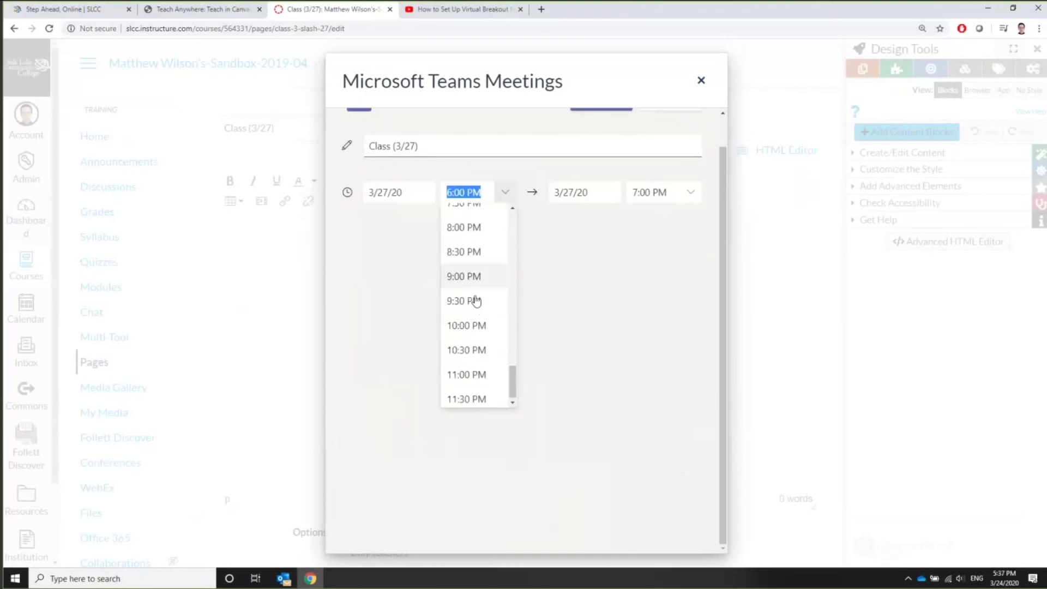
{"action": "scroll", "coordinate": [479, 322], "scroll_direction": "up", "scroll_amount": 2}
{"action": "left_click", "coordinate": [479, 285]}
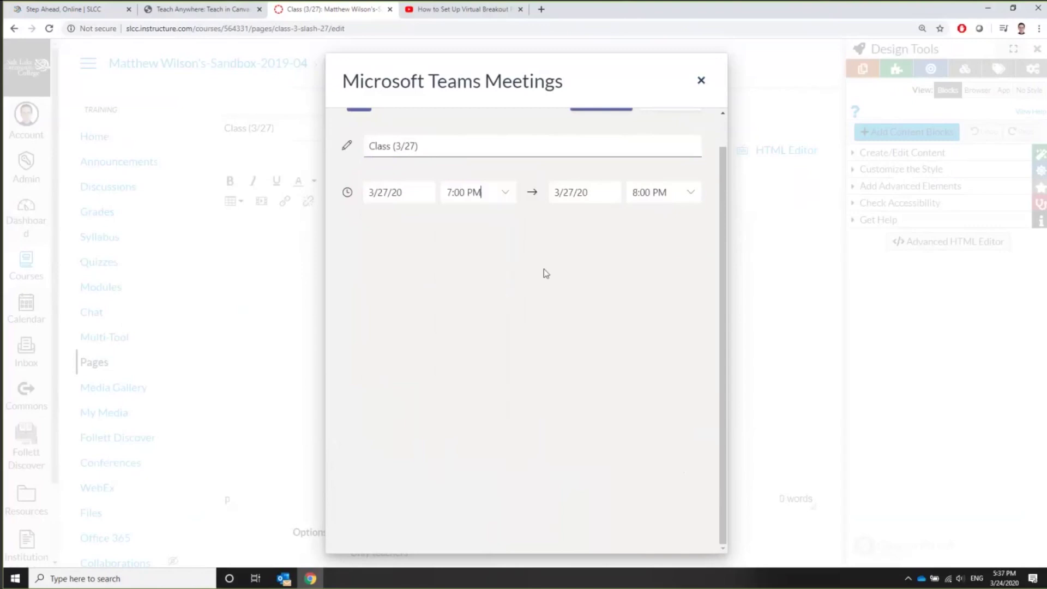
{"action": "left_click", "coordinate": [690, 194]}
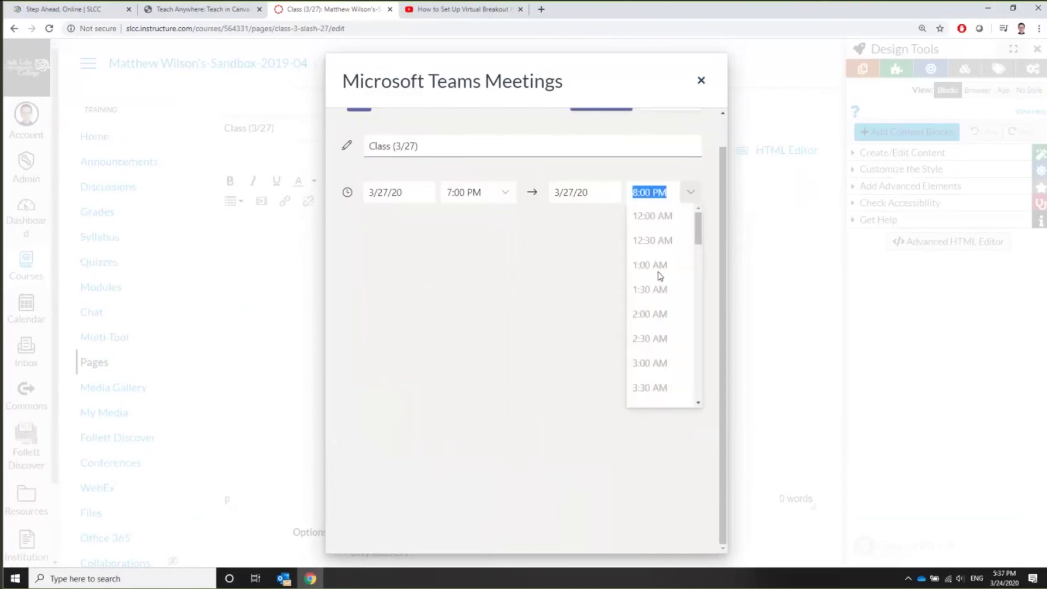
{"action": "scroll", "coordinate": [661, 275], "scroll_direction": "down", "scroll_amount": 14}
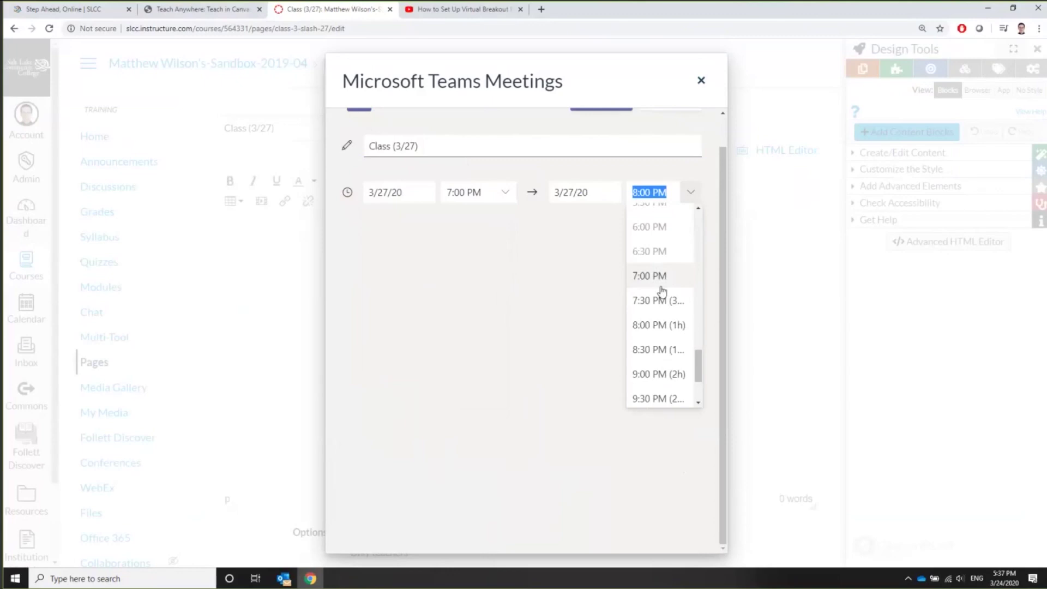
{"action": "scroll", "coordinate": [662, 291], "scroll_direction": "down", "scroll_amount": 4}
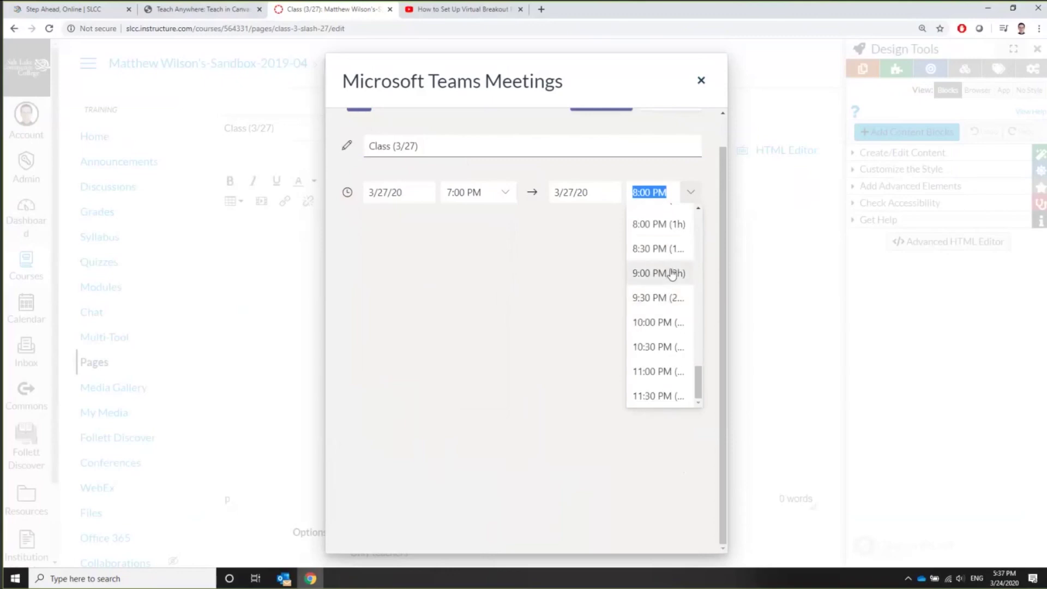
{"action": "left_click", "coordinate": [672, 274]}
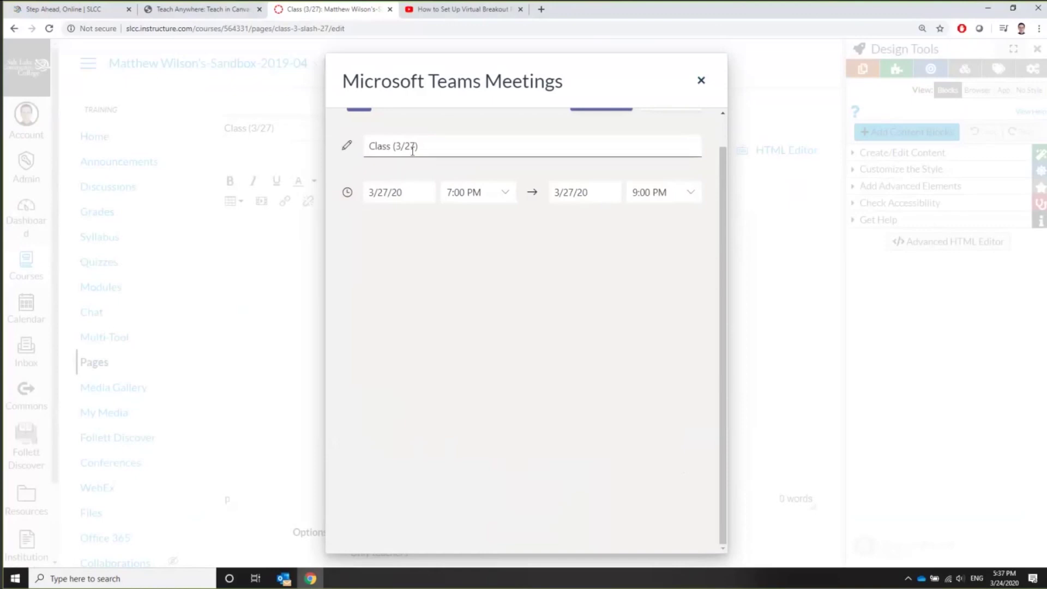
- Create the meeting and insert its join link into the Class (3/27) page, saving and publishing the page
{"action": "scroll", "coordinate": [445, 257], "scroll_direction": "up", "scroll_amount": 1}
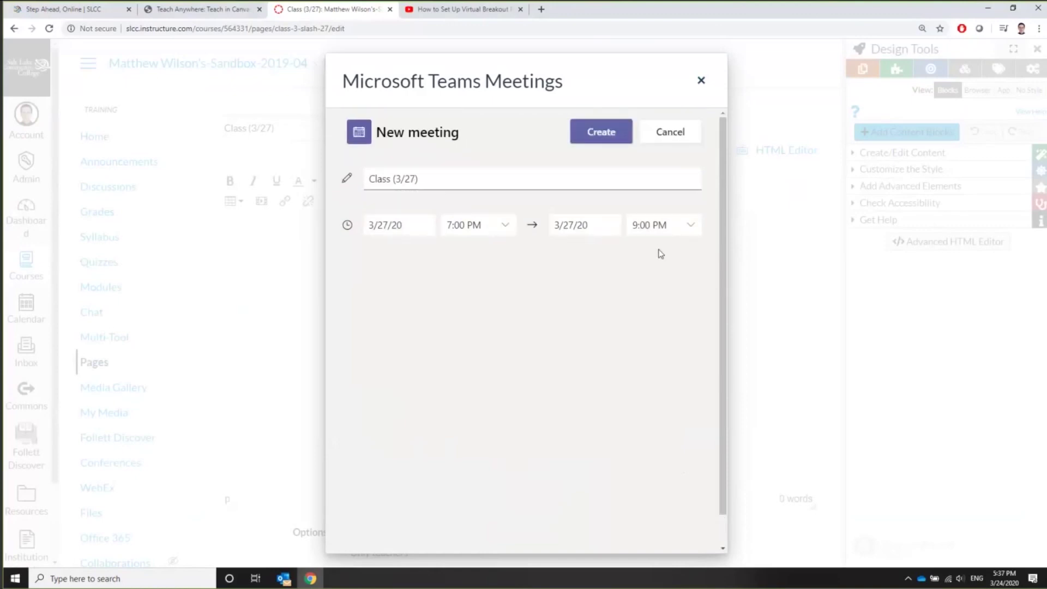
{"action": "left_click", "coordinate": [610, 139]}
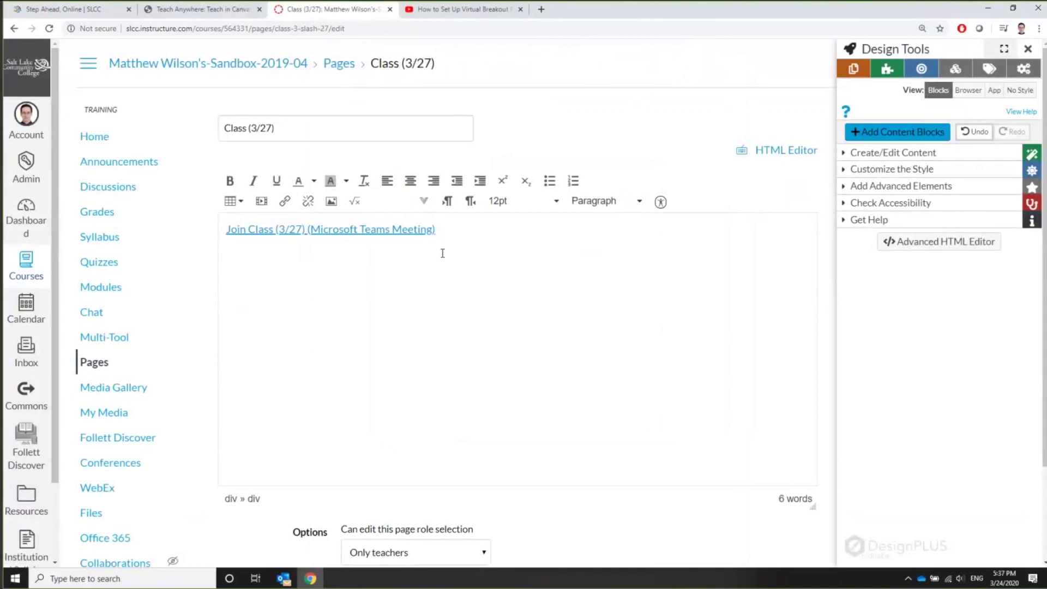
{"action": "left_click", "coordinate": [278, 279]}
{"action": "scroll", "coordinate": [696, 526], "scroll_direction": "down", "scroll_amount": 1}
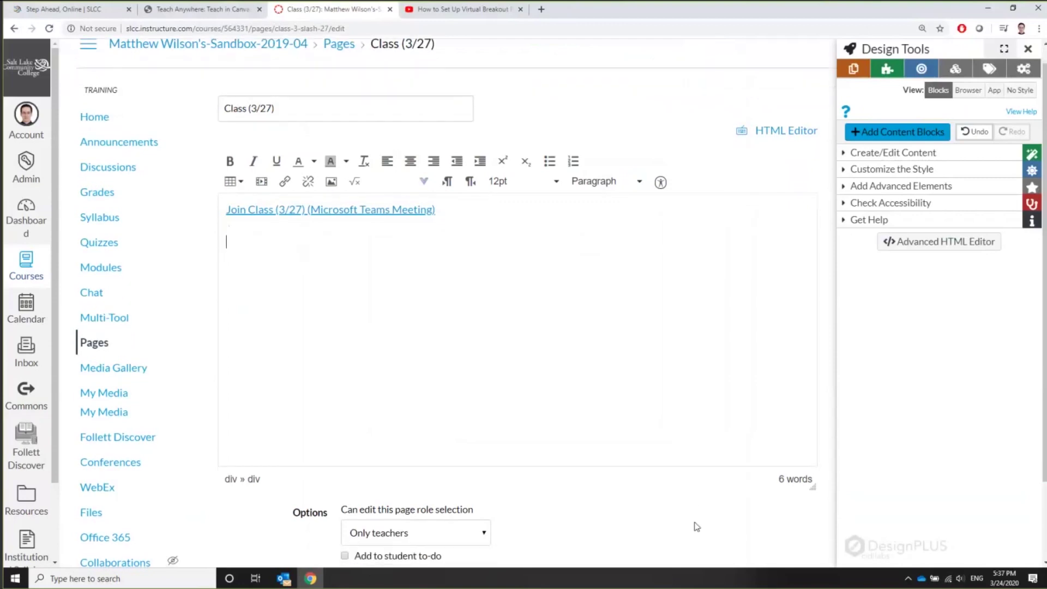
{"action": "scroll", "coordinate": [696, 526], "scroll_direction": "down", "scroll_amount": 2}
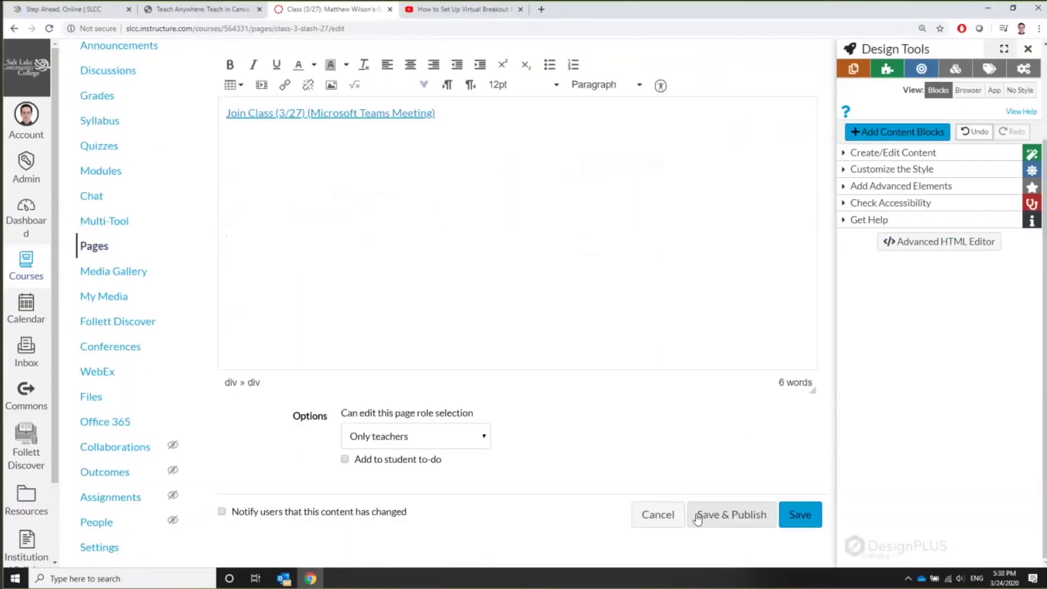
{"action": "left_click", "coordinate": [729, 518]}
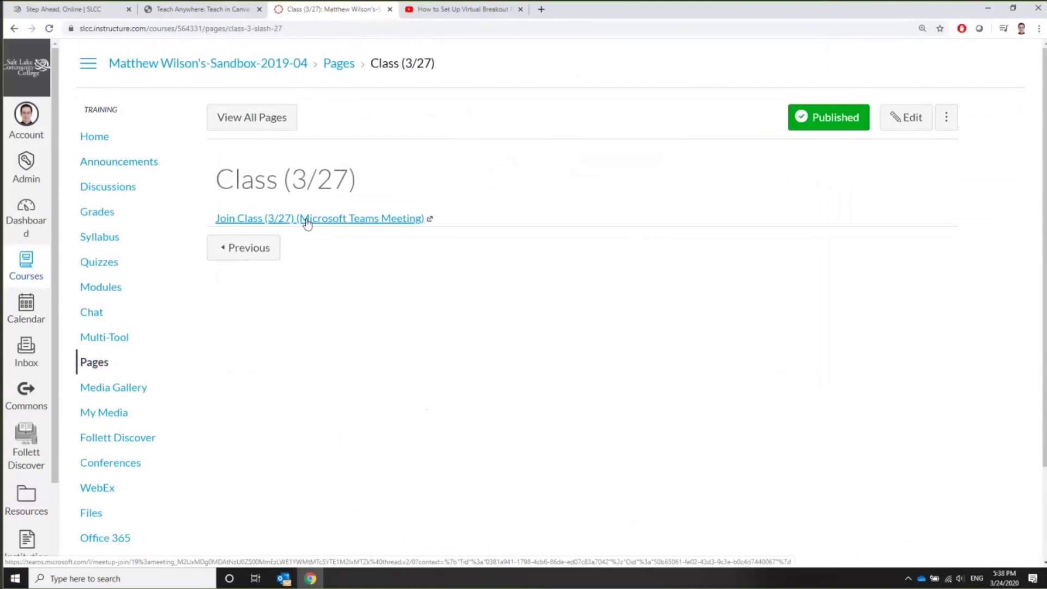
- Join the Class (3/27) meeting from the Canvas page link in the Microsoft Teams desktop app, with the camera on and microphone muted
{"action": "left_click", "coordinate": [307, 218]}
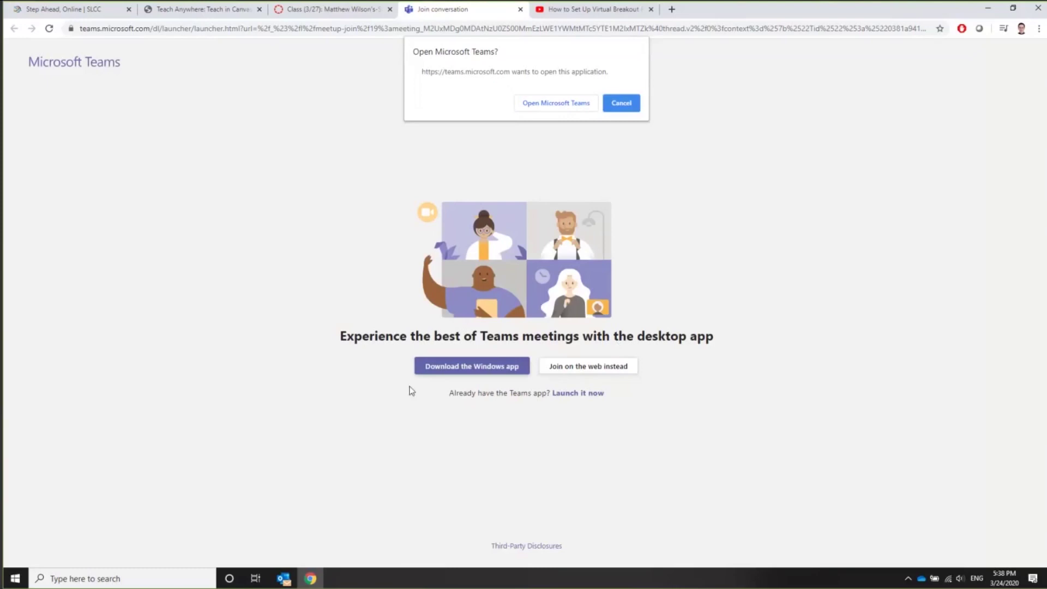
{"action": "left_click", "coordinate": [567, 108]}
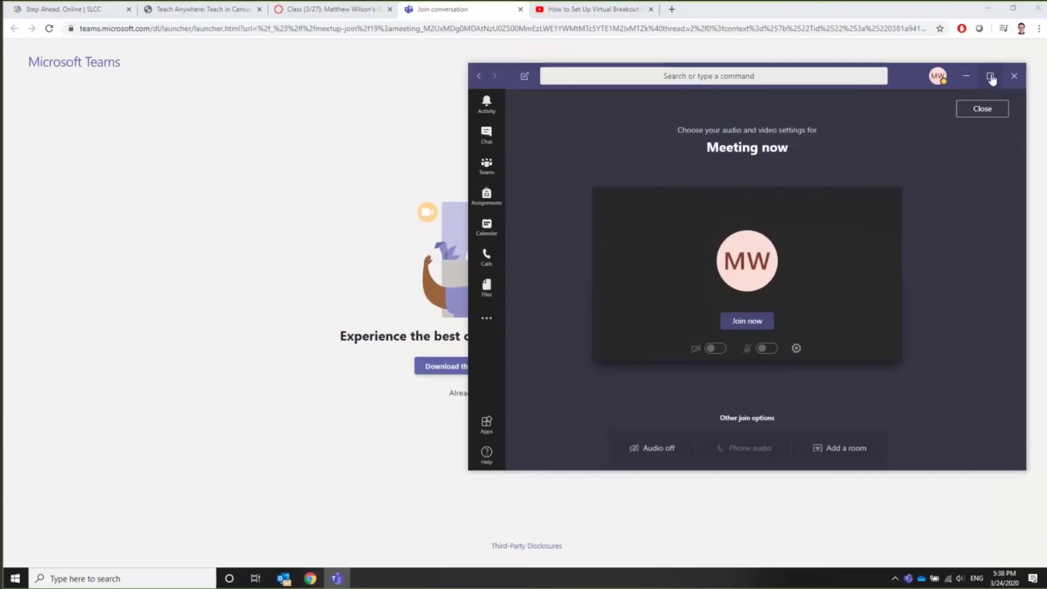
{"action": "left_click", "coordinate": [990, 77]}
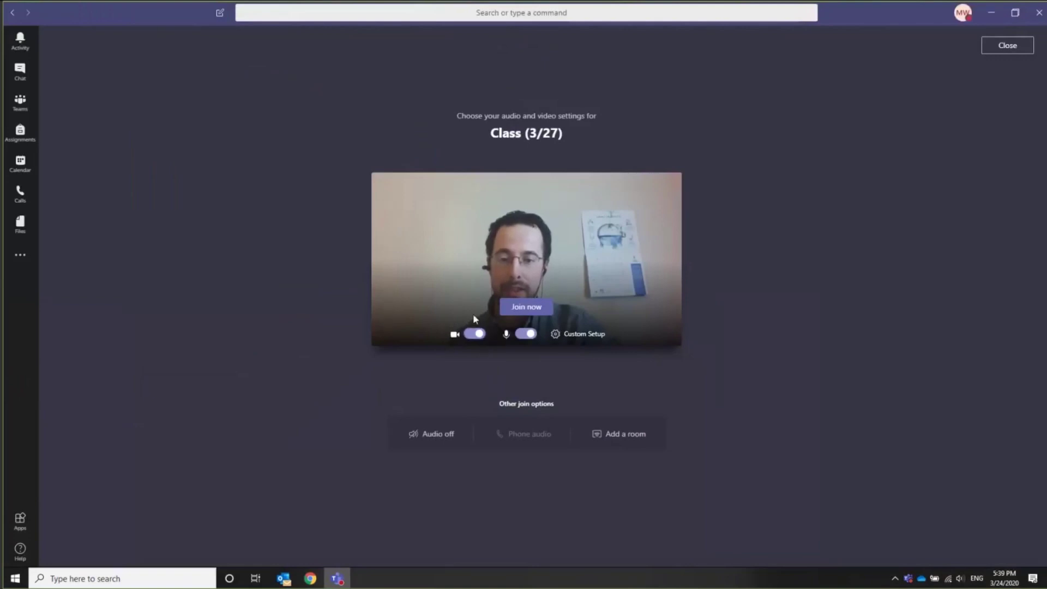
{"action": "left_click", "coordinate": [526, 337]}
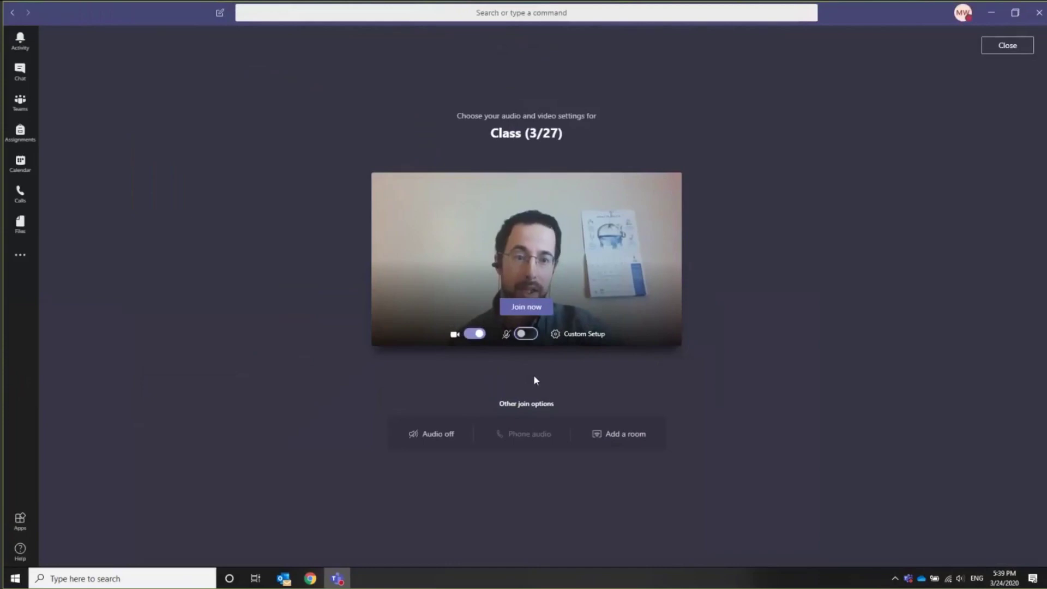
{"action": "left_click", "coordinate": [526, 309]}
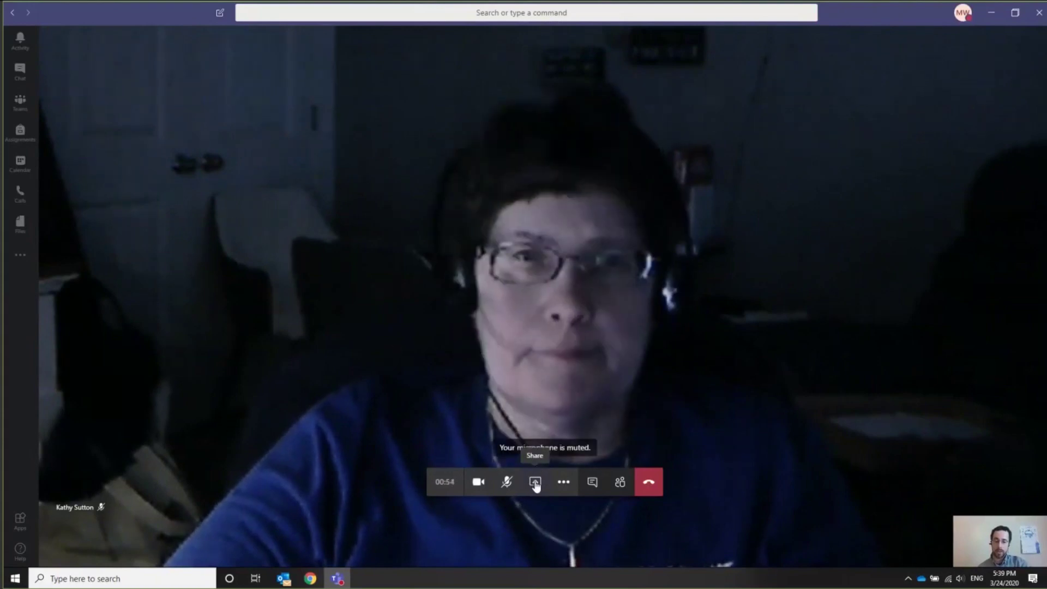
- Share the Chrome browser window with the meeting, with system audio included
{"action": "left_click", "coordinate": [535, 482]}
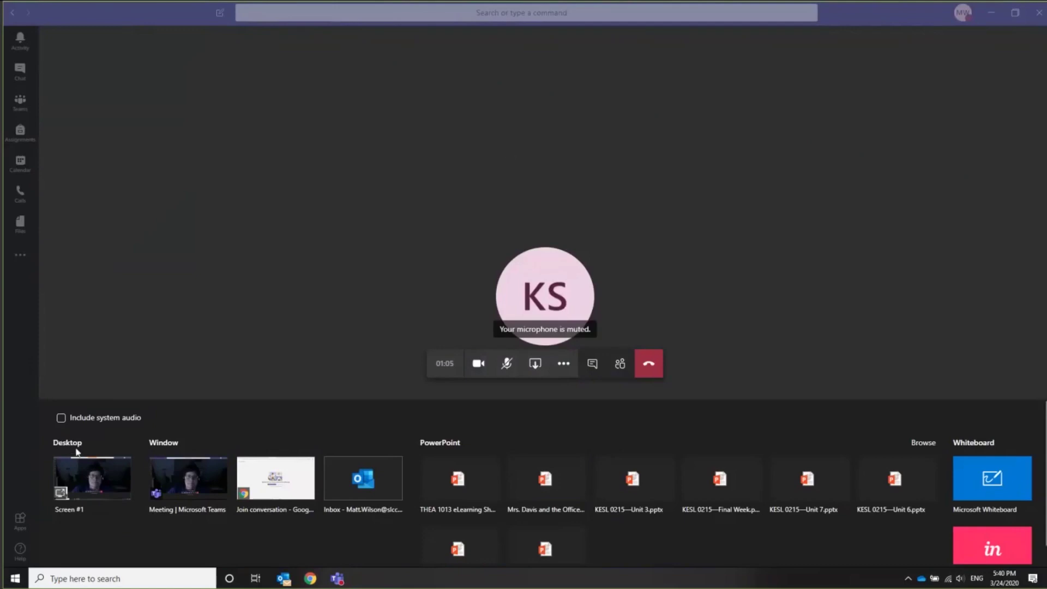
{"action": "left_click", "coordinate": [62, 420]}
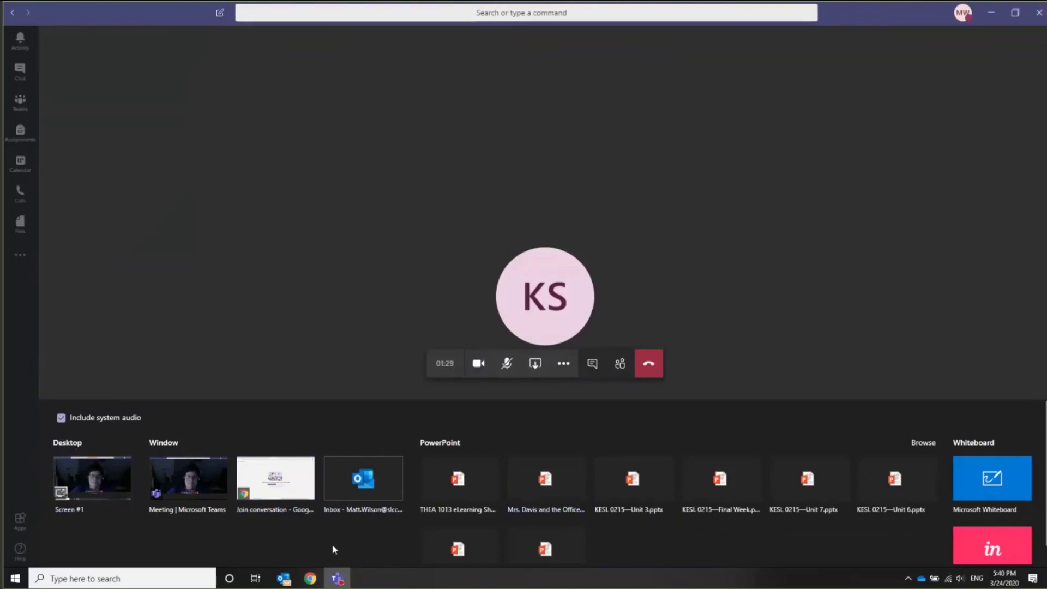
{"action": "left_click", "coordinate": [262, 476]}
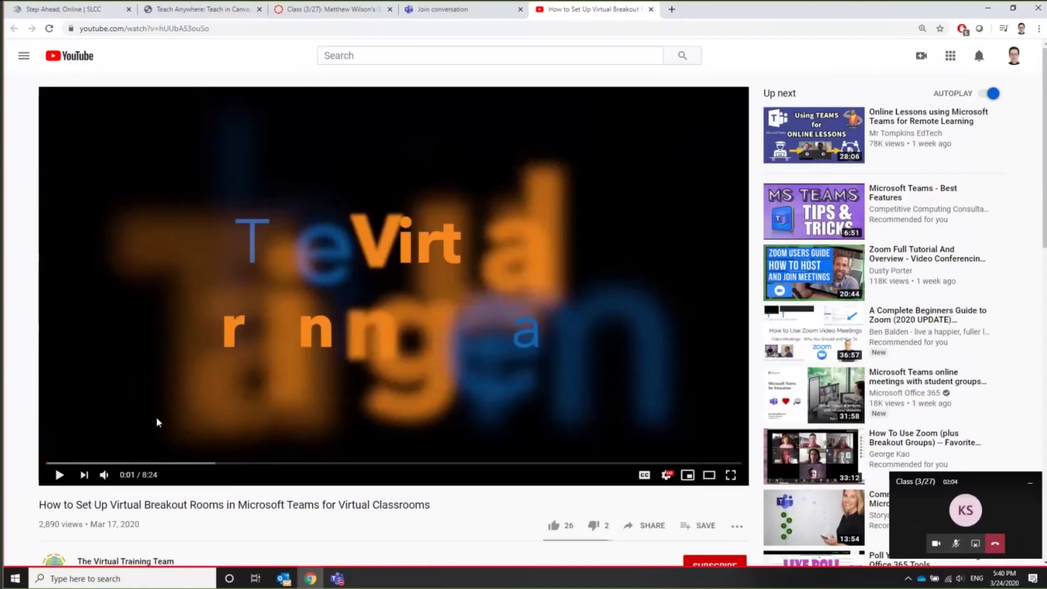
- Play a few seconds of the shared YouTube video on virtual breakout rooms, pause it, and stop sharing from the Teams meeting
{"action": "left_click", "coordinate": [60, 480]}
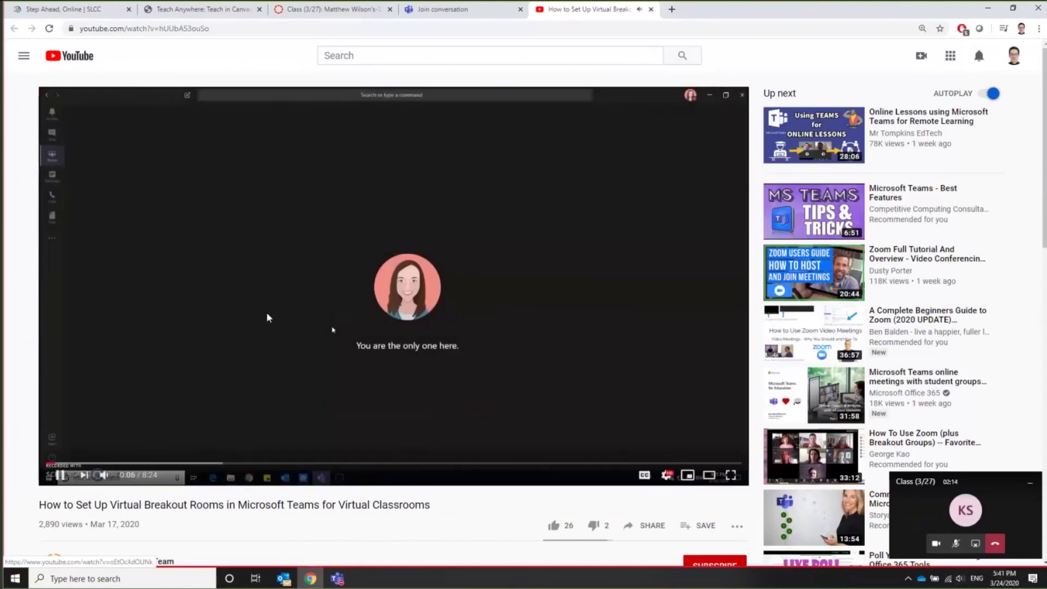
{"action": "left_click", "coordinate": [88, 383]}
{"action": "mouse_move", "coordinate": [370, 13]}
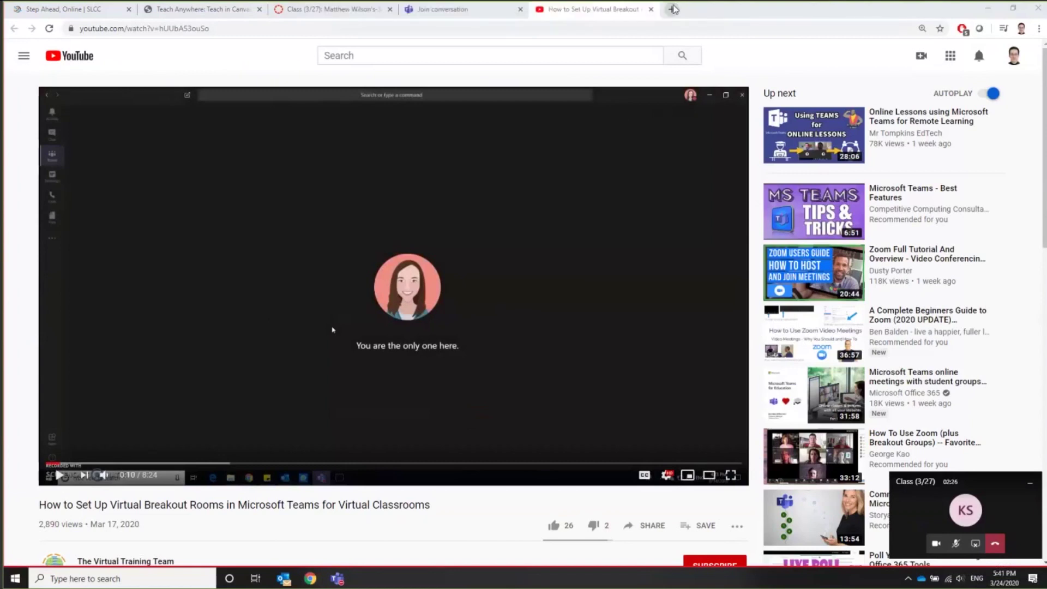
{"action": "left_click", "coordinate": [965, 510]}
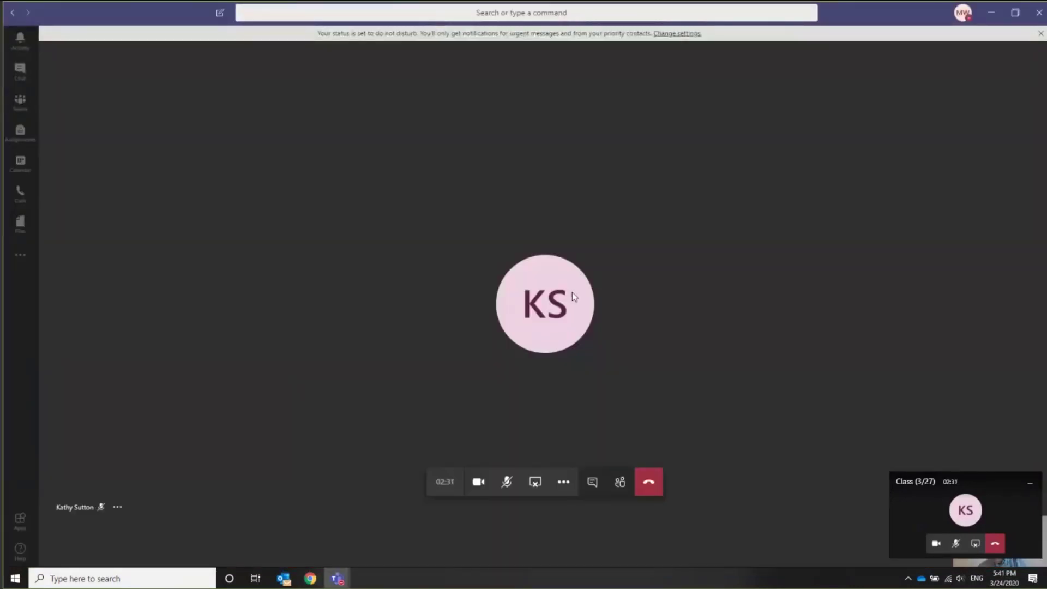
{"action": "mouse_move", "coordinate": [571, 294]}
{"action": "left_click", "coordinate": [535, 482]}
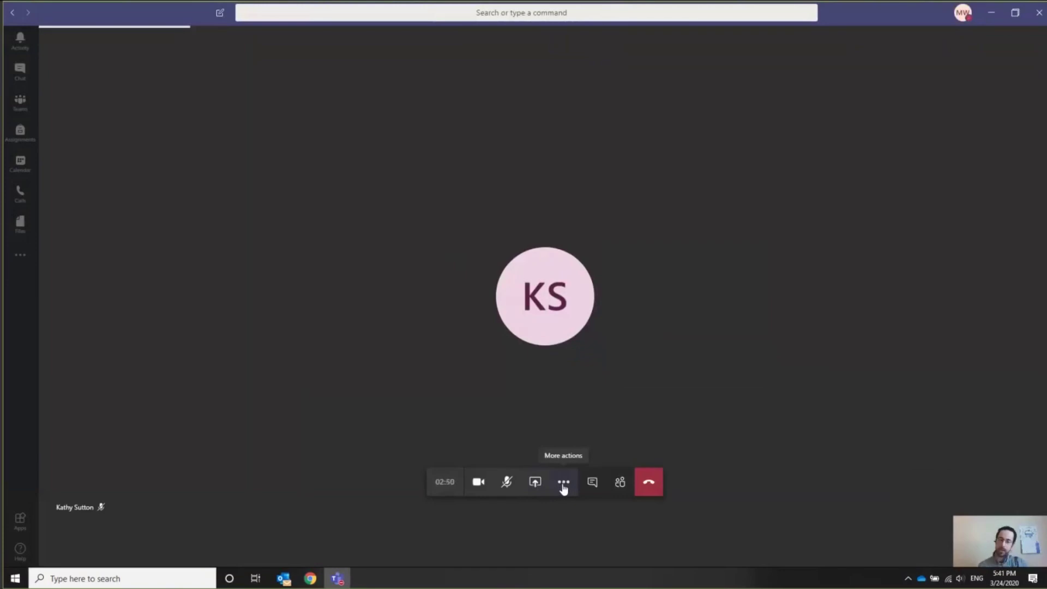
- Blur the camera background and start recording the meeting
{"action": "left_click", "coordinate": [564, 484]}
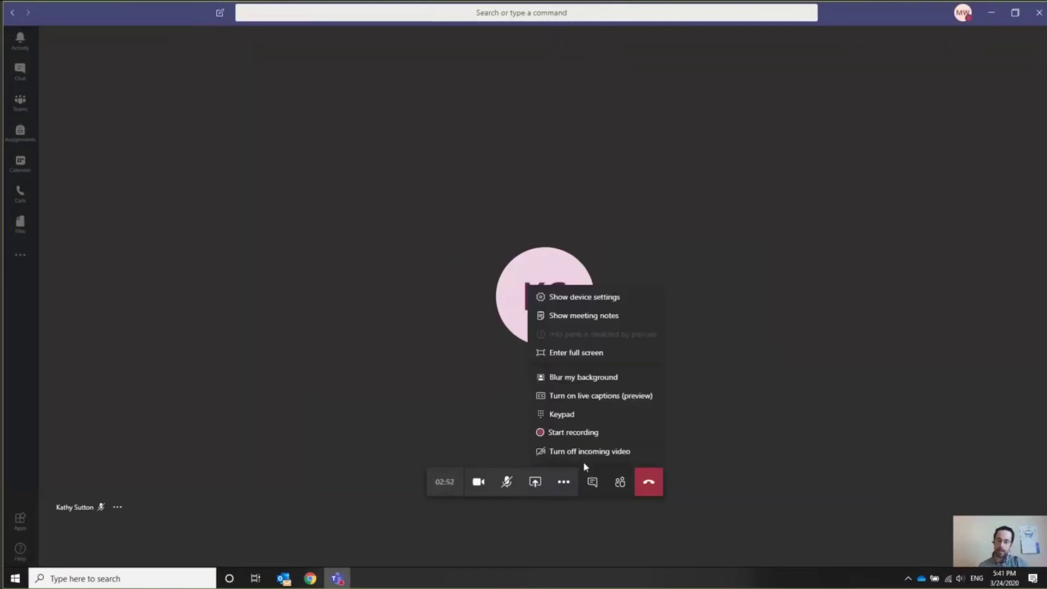
{"action": "left_click", "coordinate": [1015, 542]}
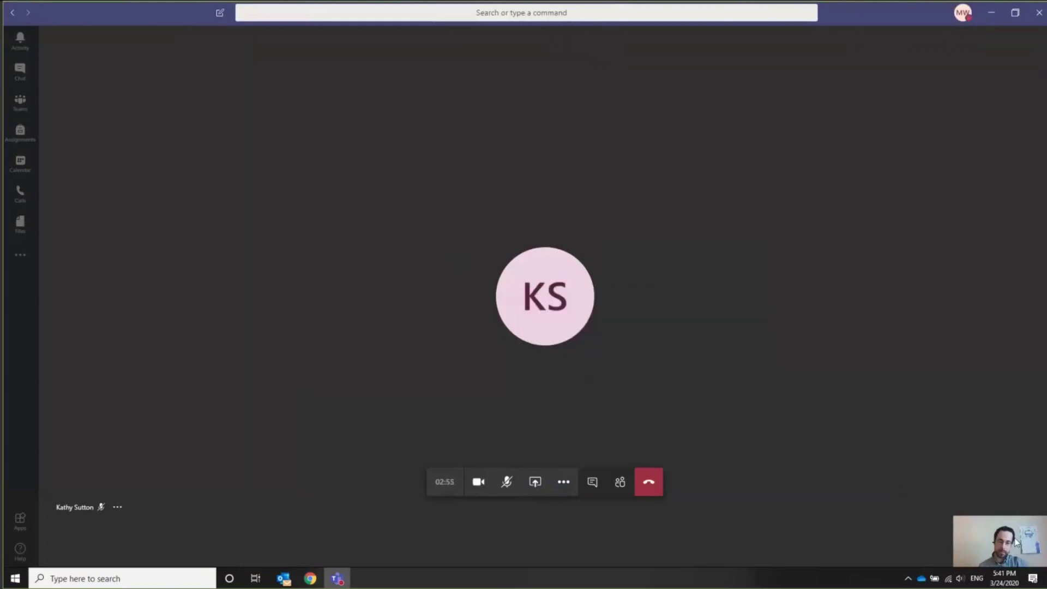
{"action": "left_click", "coordinate": [564, 485]}
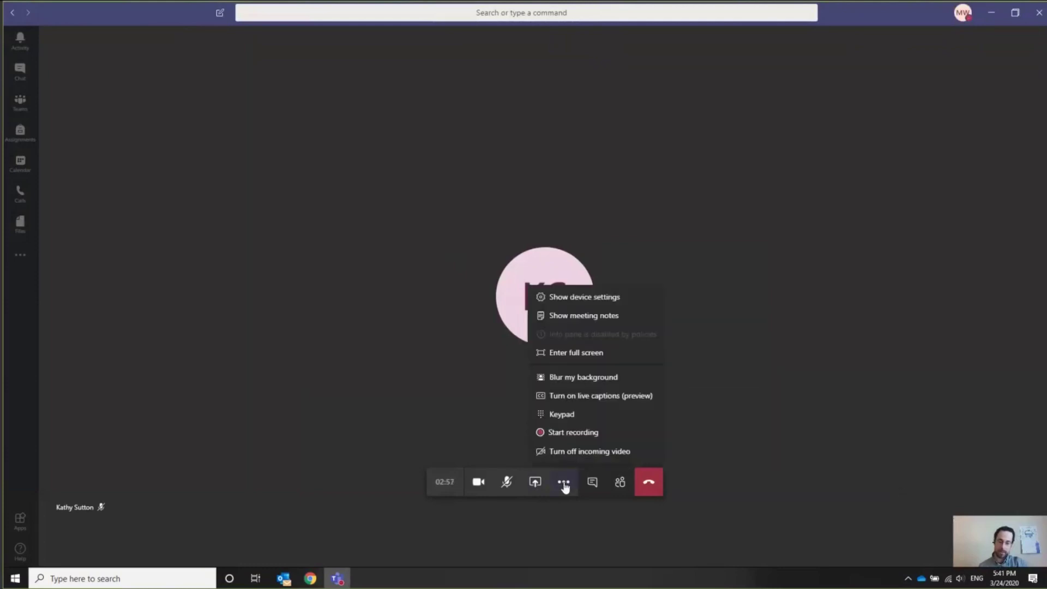
{"action": "left_click", "coordinate": [580, 380]}
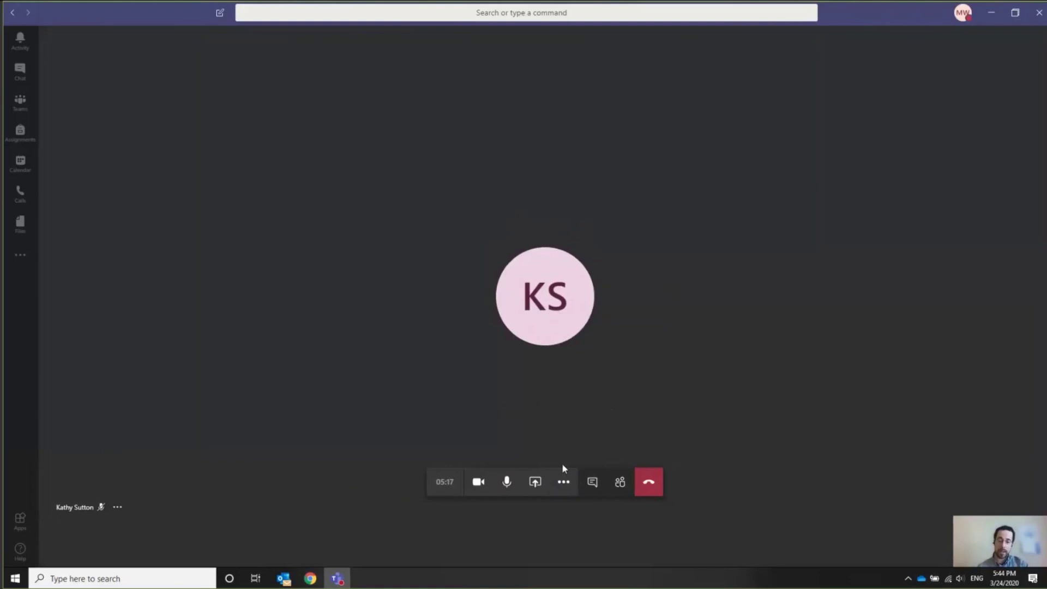
{"action": "left_click", "coordinate": [564, 483]}
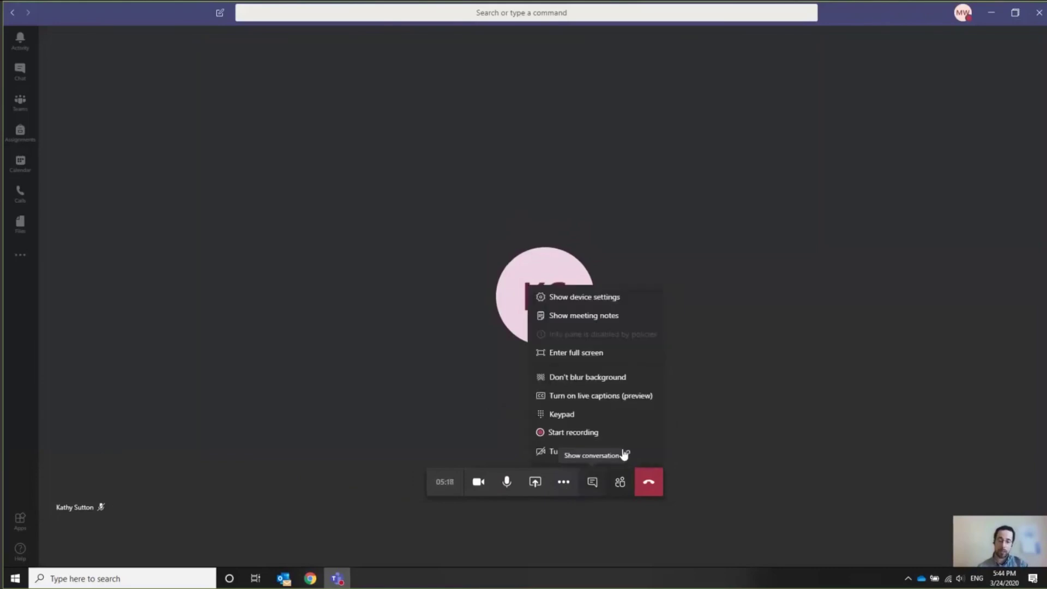
{"action": "left_click", "coordinate": [596, 439]}
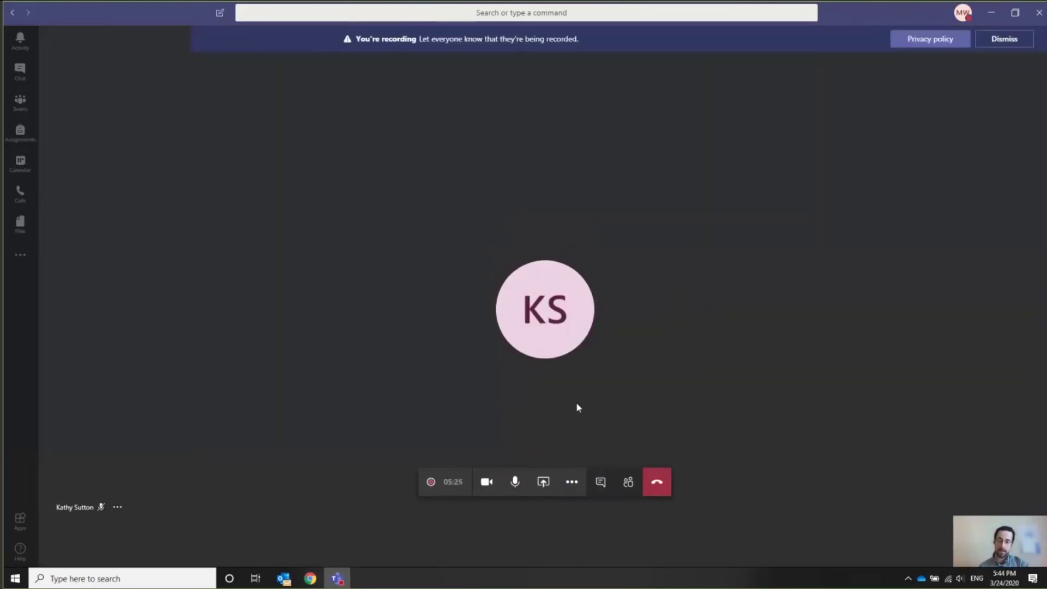
- Send the message "Hi, how are?" in the meeting chat and close the conversation
{"action": "left_click", "coordinate": [603, 485]}
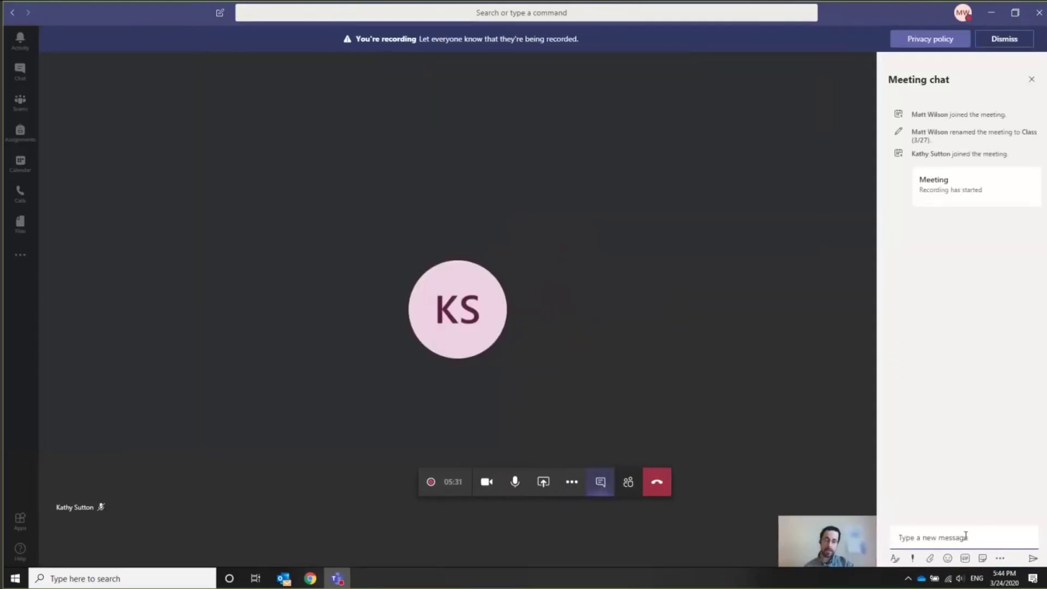
{"action": "type", "text": "Hi"}
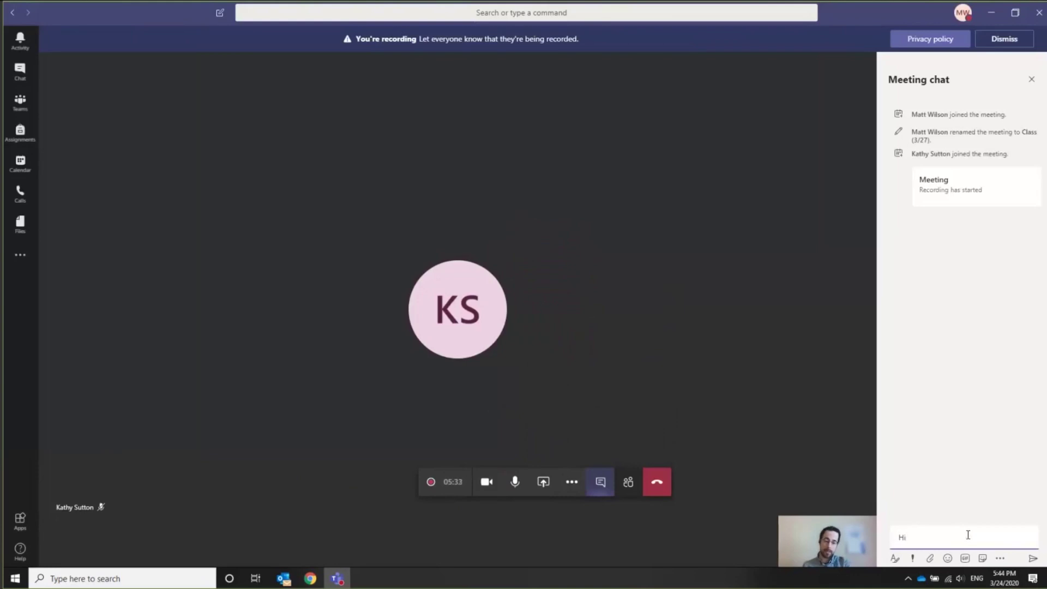
{"action": "type", "text": ", how are?"}
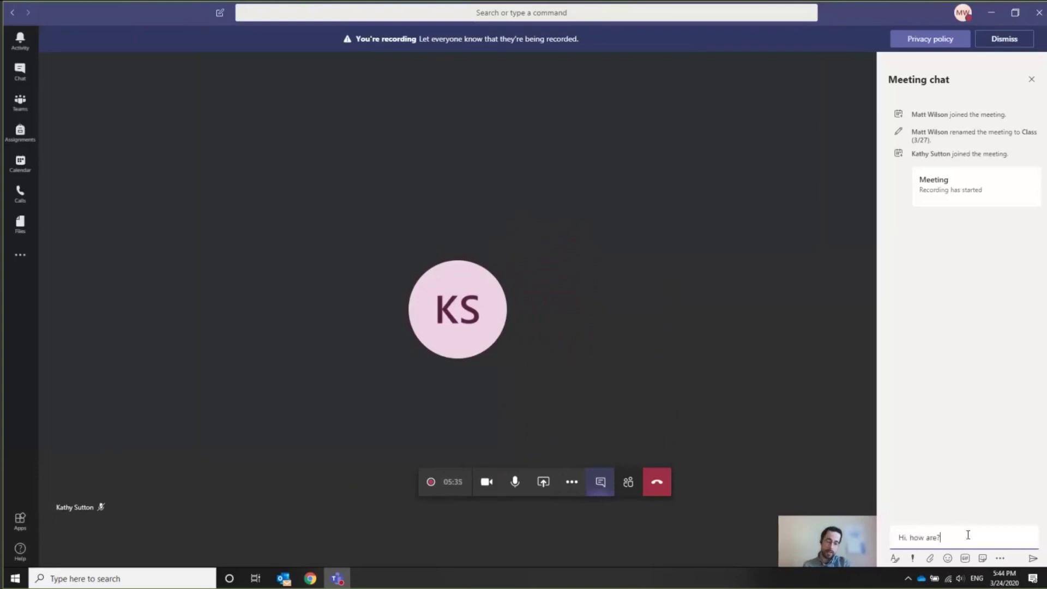
{"action": "key", "text": "Return"}
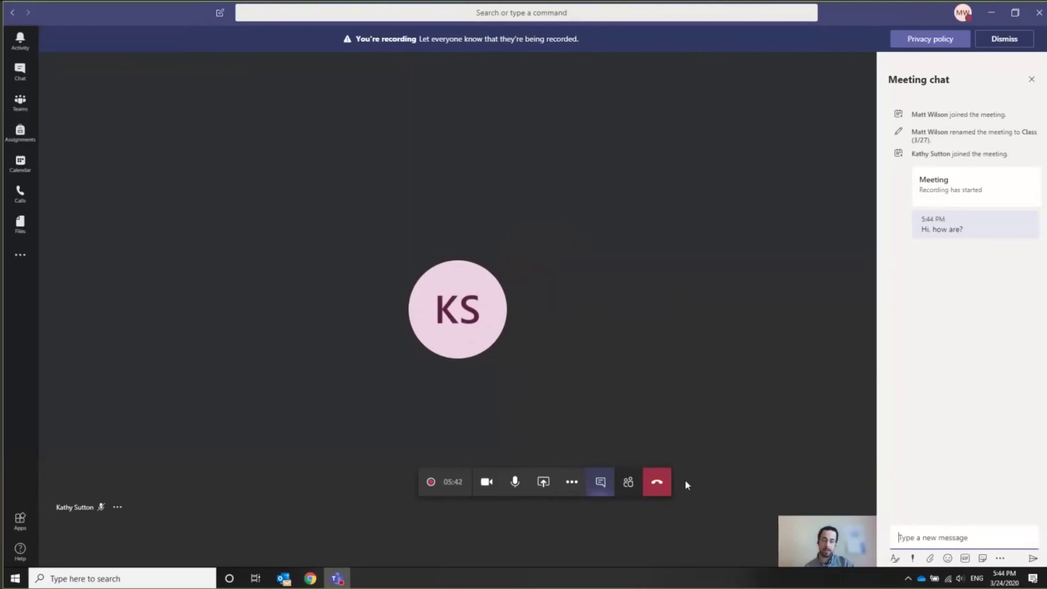
{"action": "left_click", "coordinate": [608, 492]}
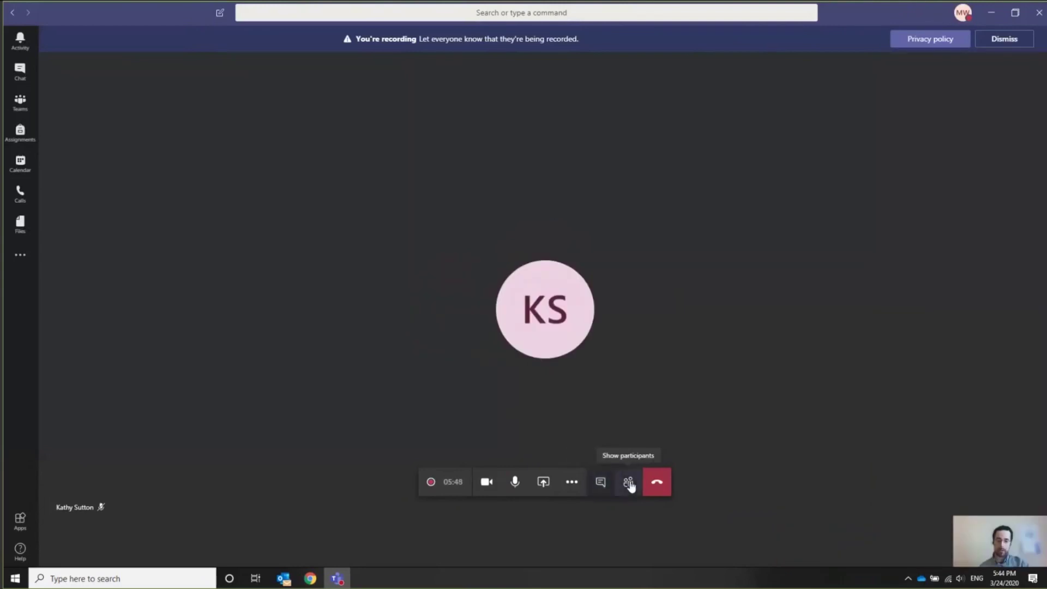
- Change the other participant's meeting role to attendee
{"action": "left_click", "coordinate": [629, 484]}
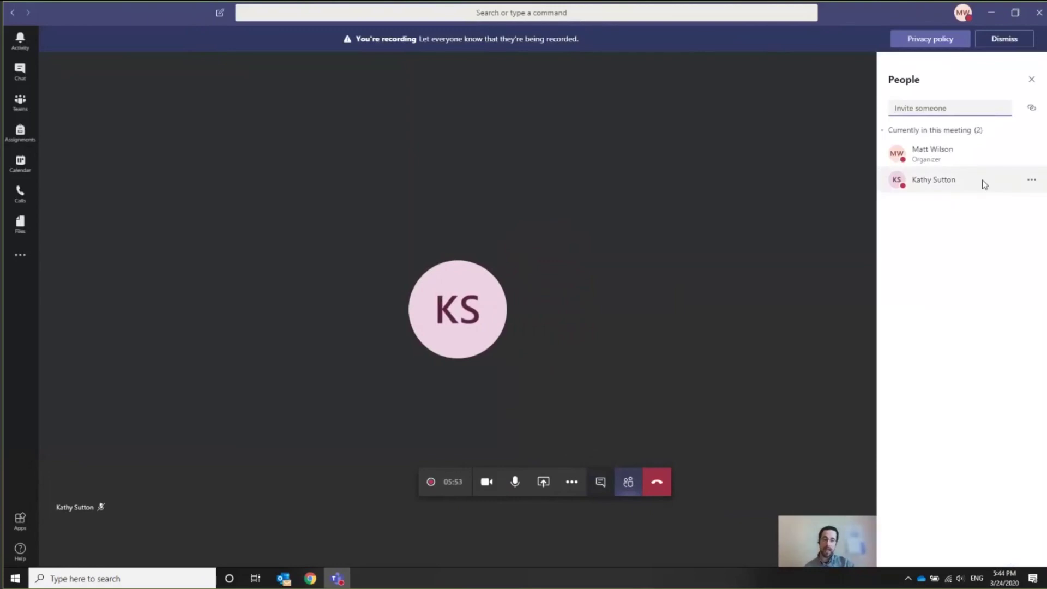
{"action": "left_click", "coordinate": [1032, 182]}
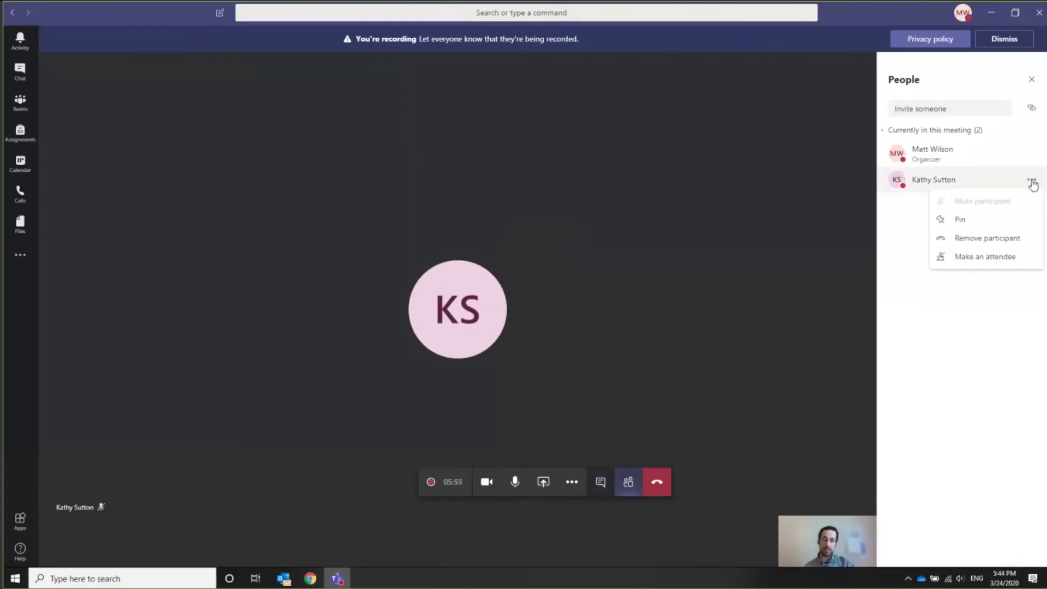
{"action": "left_click", "coordinate": [1002, 257]}
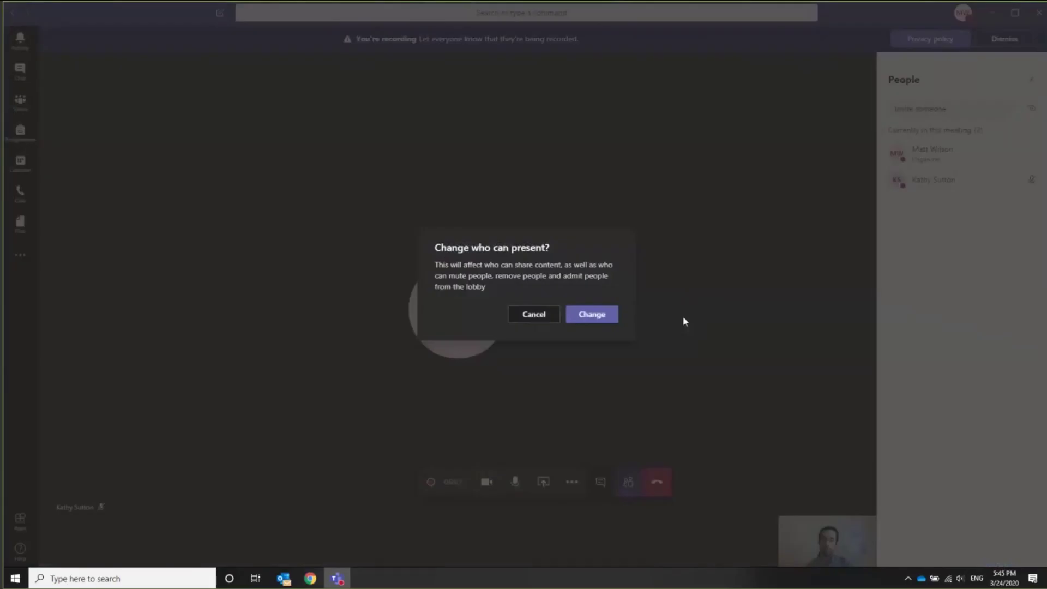
{"action": "left_click", "coordinate": [598, 316]}
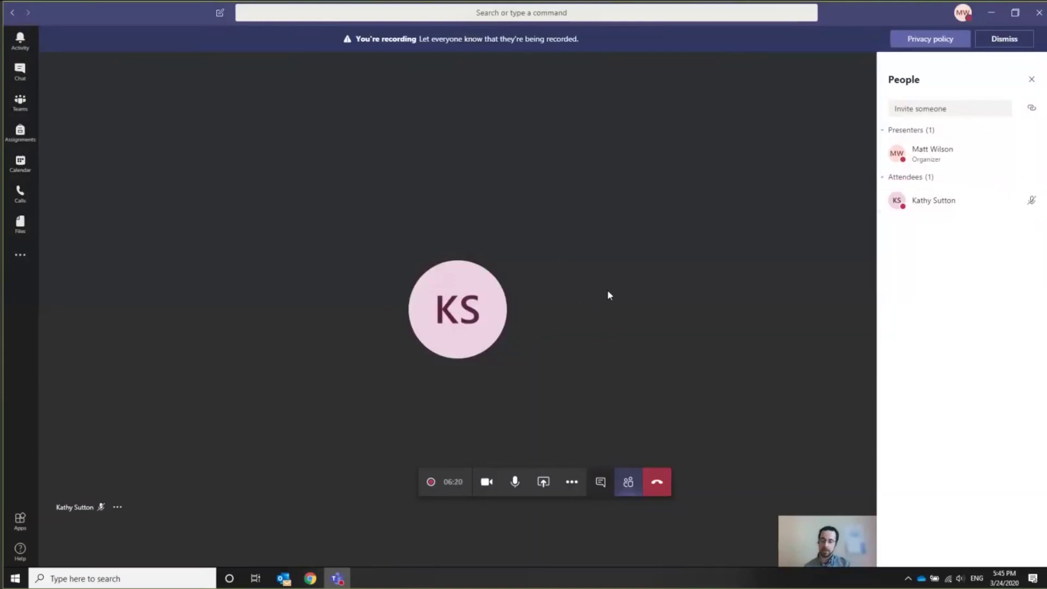
{"action": "mouse_move", "coordinate": [950, 200]}
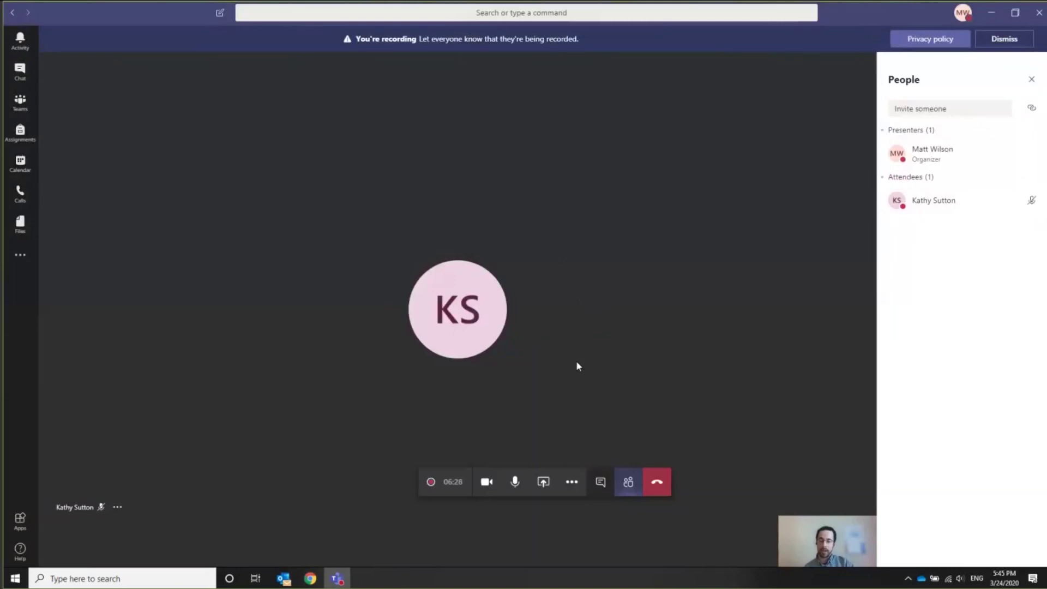
- Stop the meeting recording and leave the meeting
{"action": "left_click", "coordinate": [572, 485]}
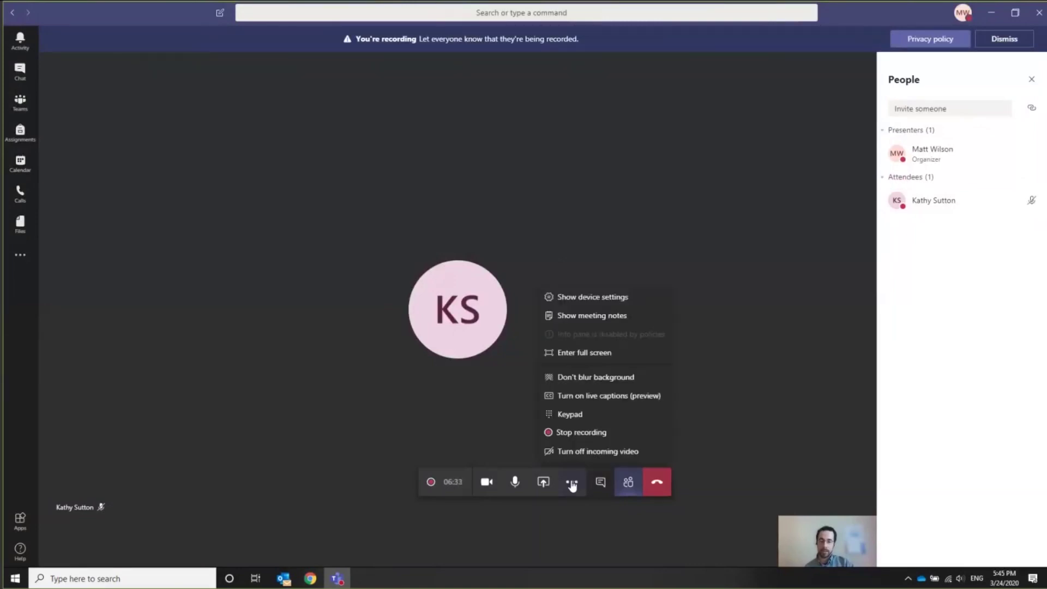
{"action": "left_click", "coordinate": [583, 434]}
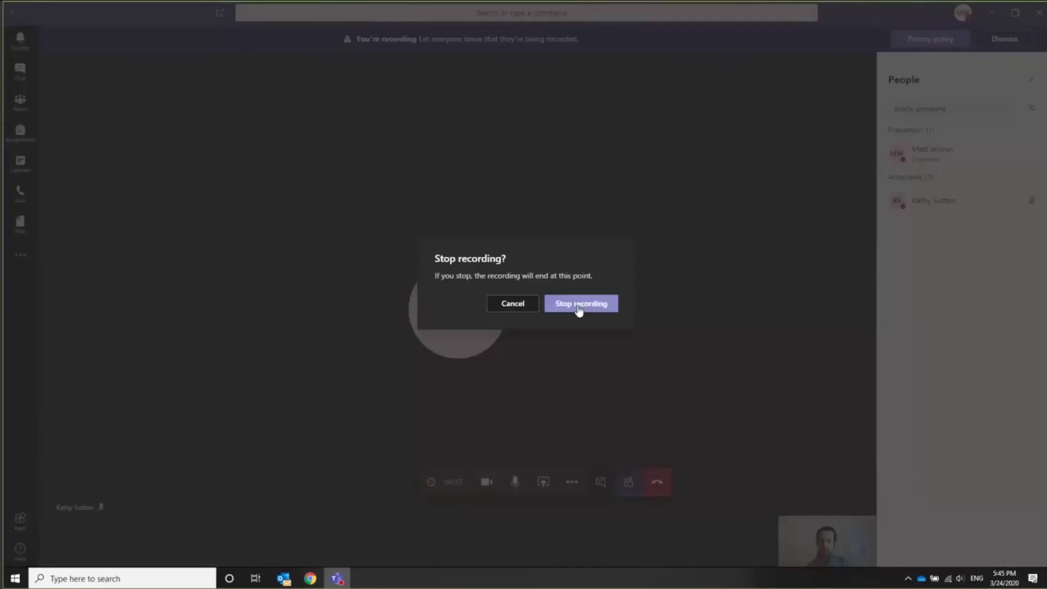
{"action": "left_click", "coordinate": [579, 306]}
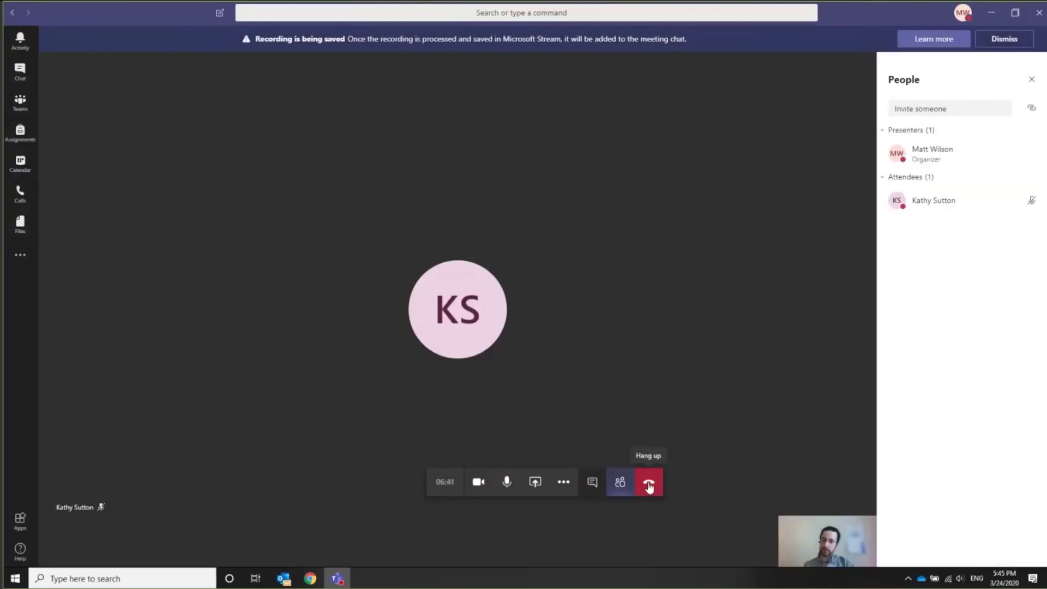
{"action": "left_click", "coordinate": [648, 486]}
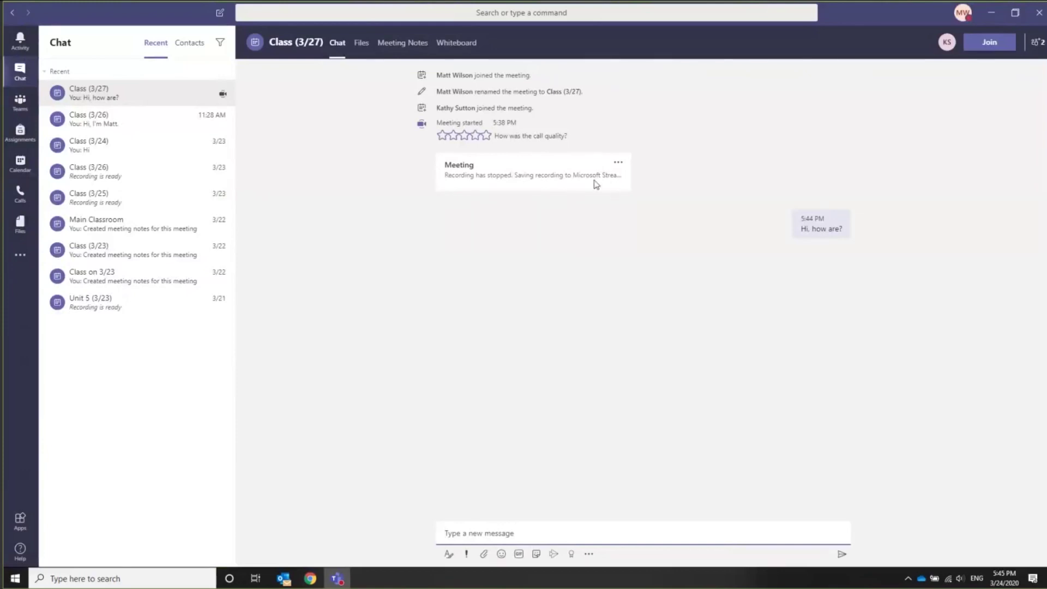
- Switch to Microsoft Stream from Teams and look for the Class (3/27) recording among your own videos
{"action": "left_click", "coordinate": [19, 257]}
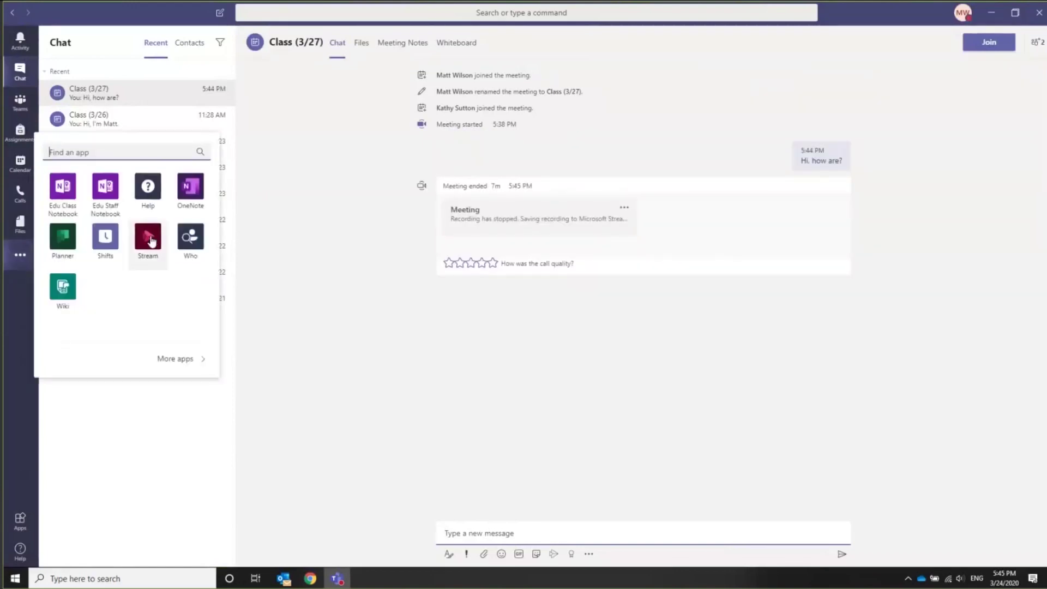
{"action": "left_click", "coordinate": [151, 241]}
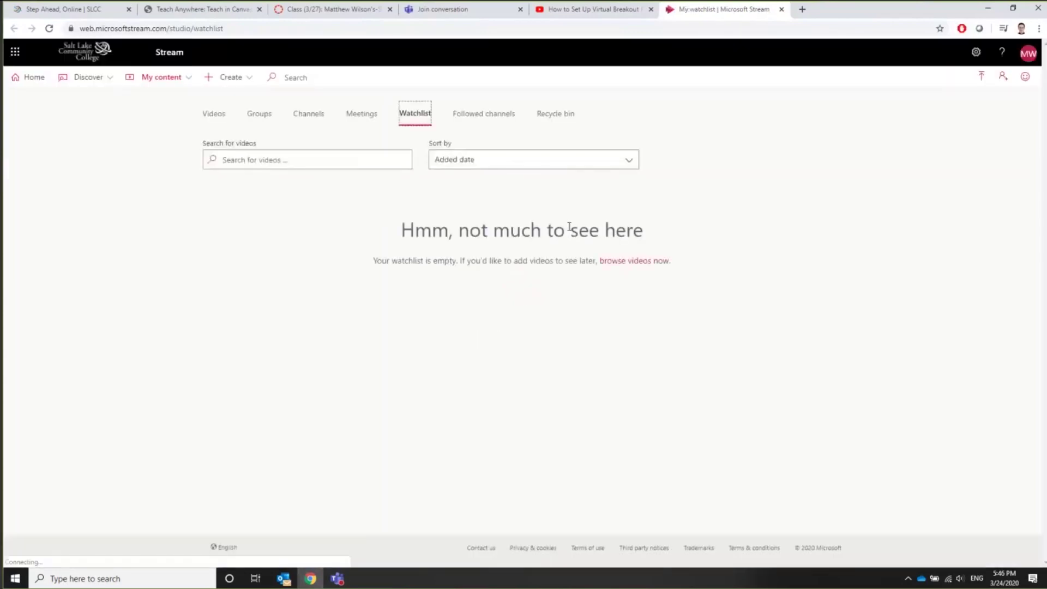
{"action": "left_click", "coordinate": [213, 114]}
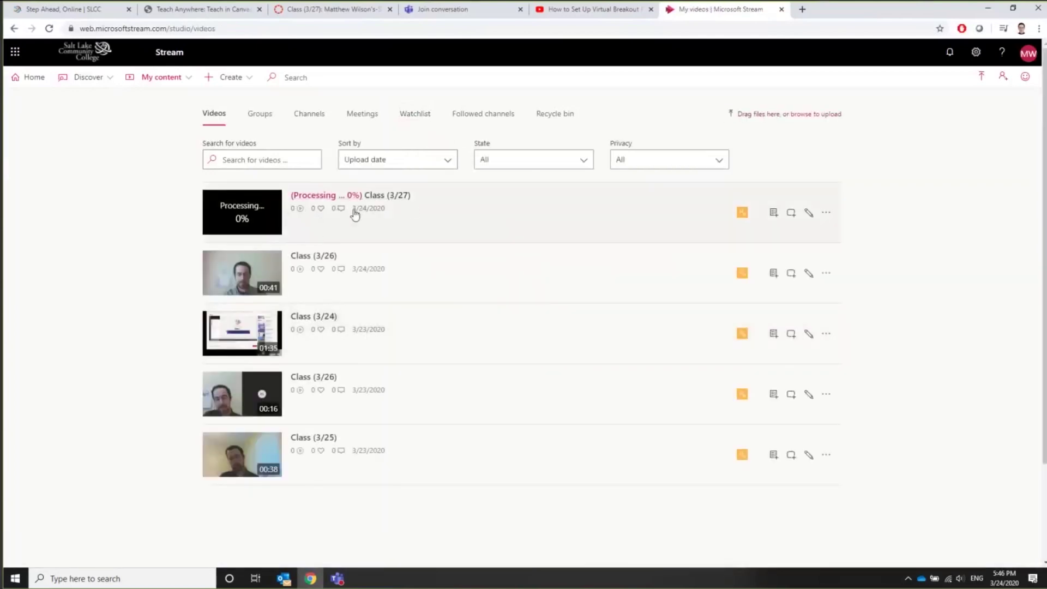
- Open the sharing options of the Class (3/27) recording and copy its embed code
{"action": "left_click", "coordinate": [828, 215]}
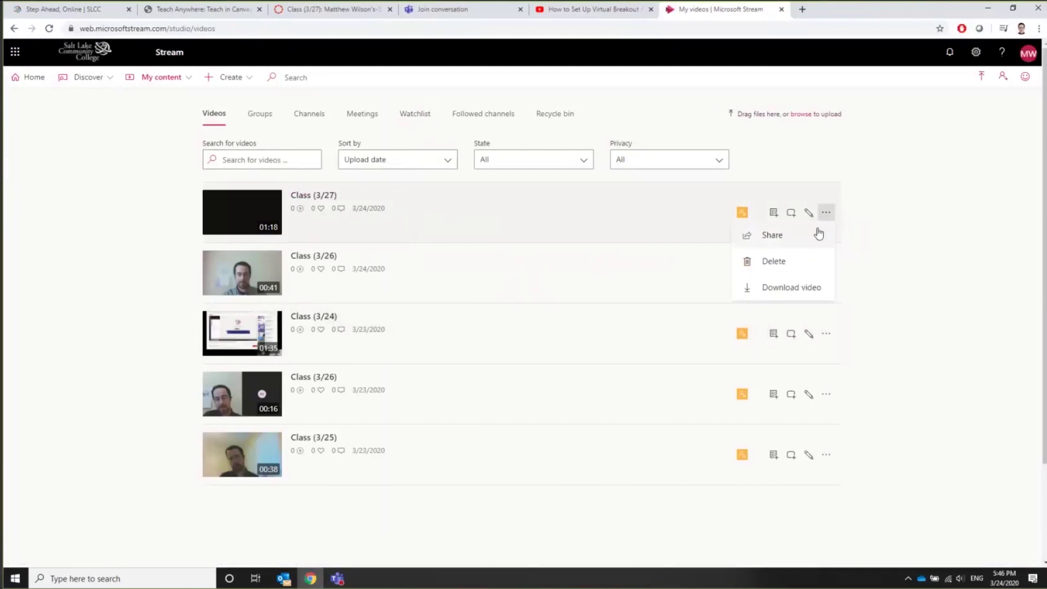
{"action": "left_click", "coordinate": [810, 235]}
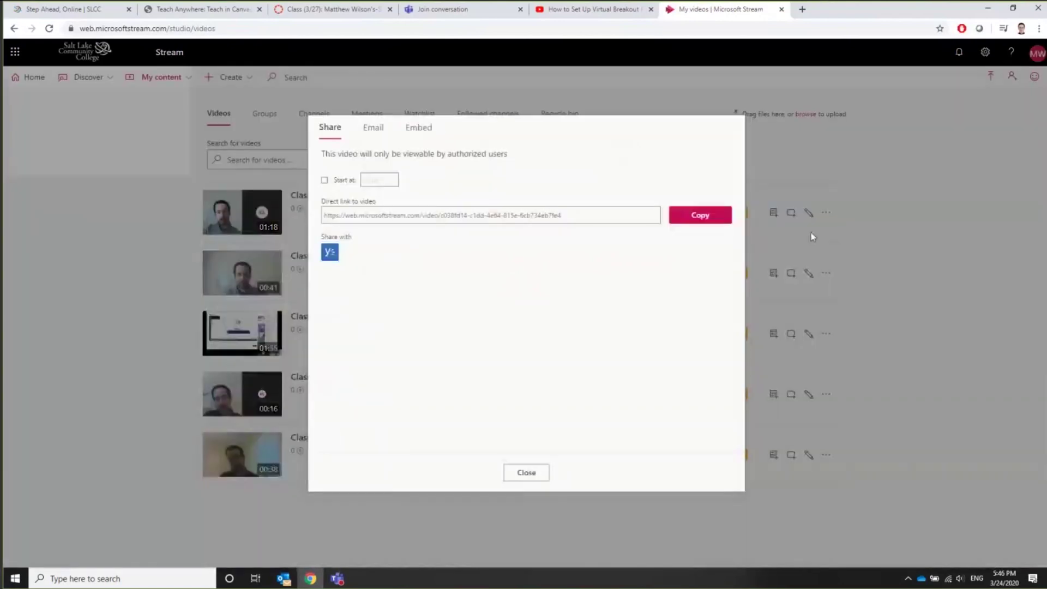
{"action": "left_click", "coordinate": [419, 130]}
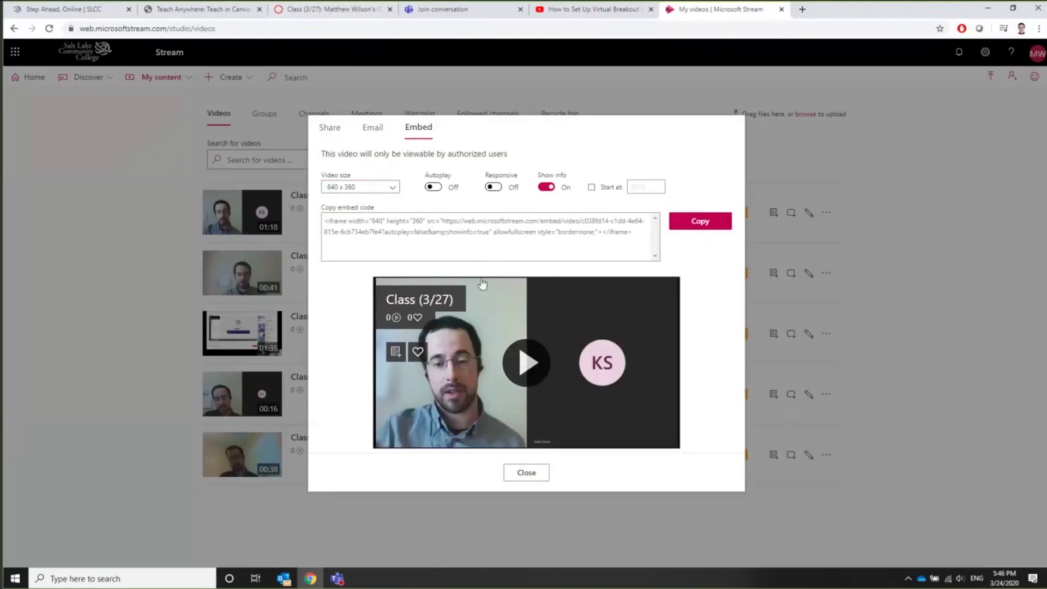
- Switch to Canvas, open the Class (3/27) page for editing and start a new line below the Teams meeting link
{"action": "left_click", "coordinate": [332, 8]}
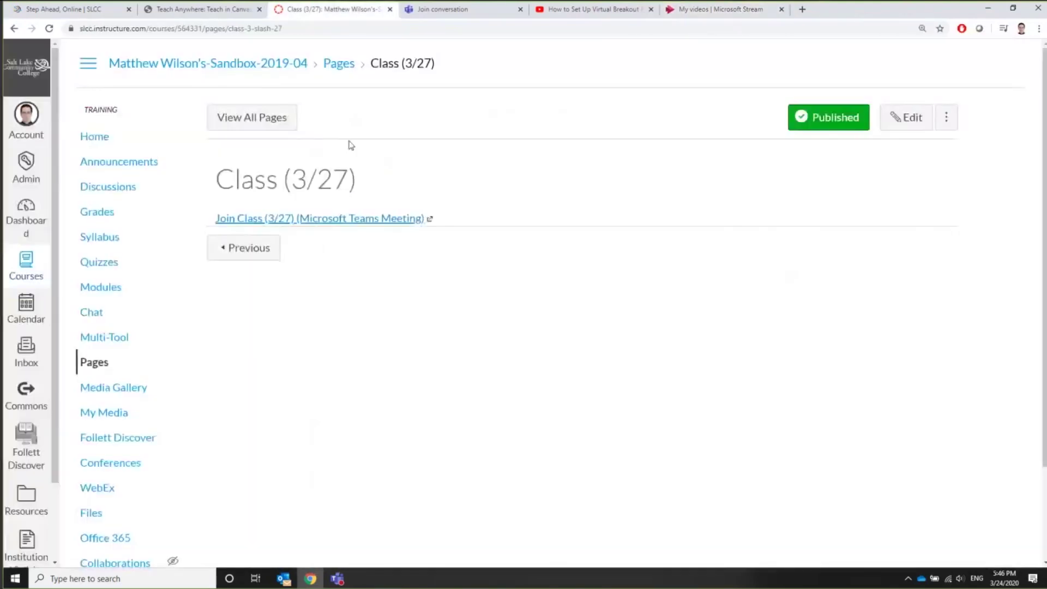
{"action": "left_click", "coordinate": [911, 123]}
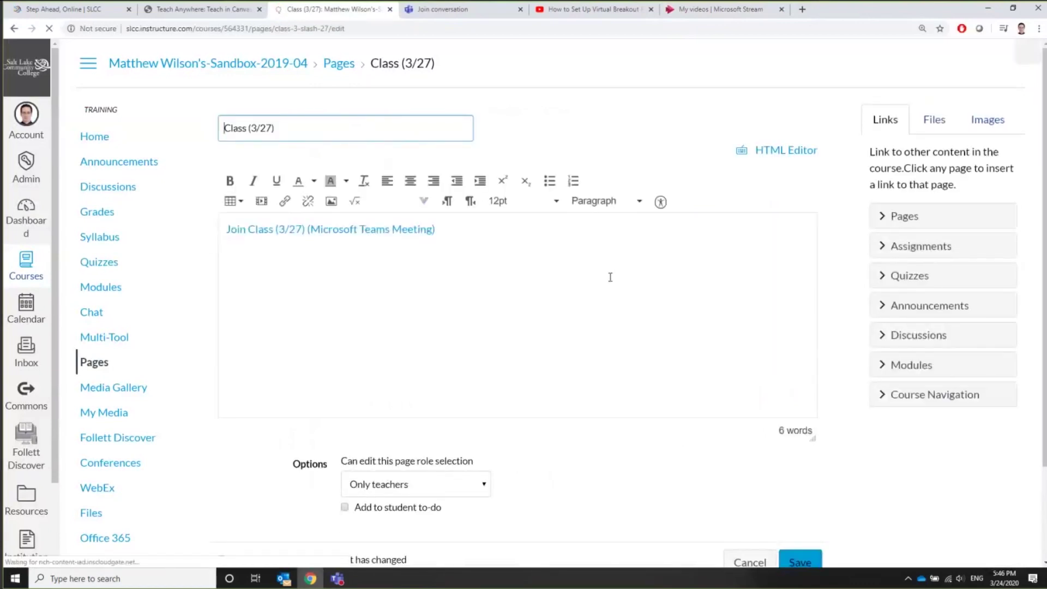
{"action": "left_click", "coordinate": [484, 233]}
{"action": "scroll", "coordinate": [483, 233], "scroll_direction": "down", "scroll_amount": 1}
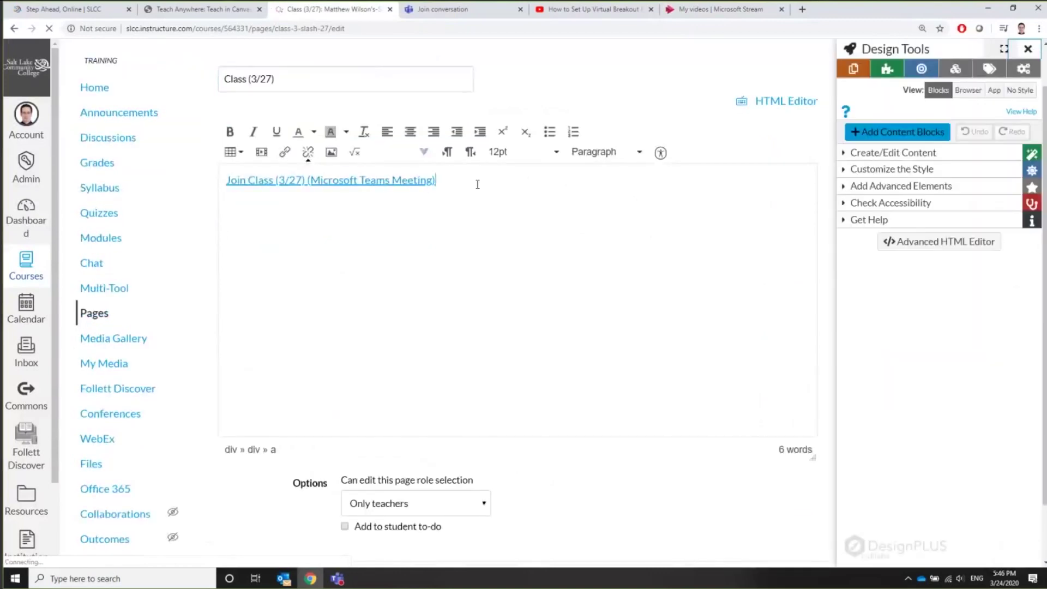
{"action": "key", "text": "Return"}
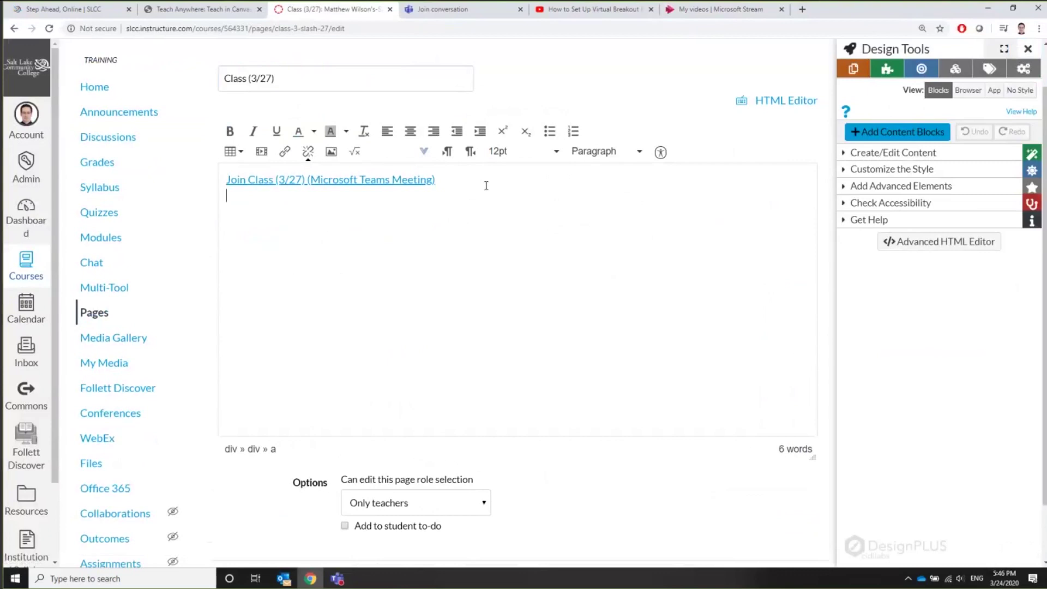
- Paste the Stream video's 640 by 360 iframe embed code after the closing div in the page's HTML and save the page
{"action": "left_click", "coordinate": [797, 101]}
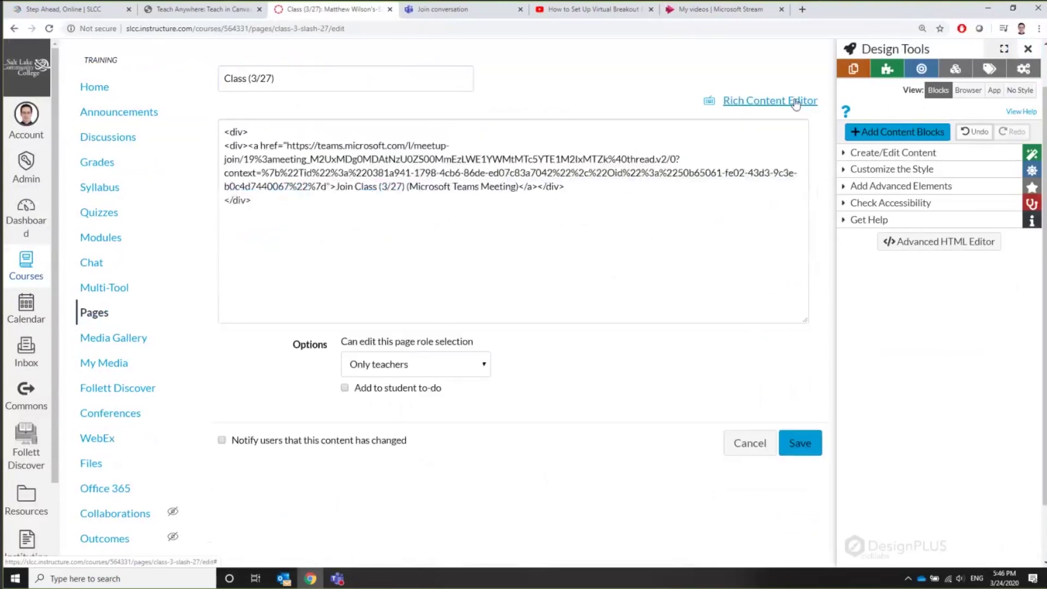
{"action": "left_click", "coordinate": [255, 208]}
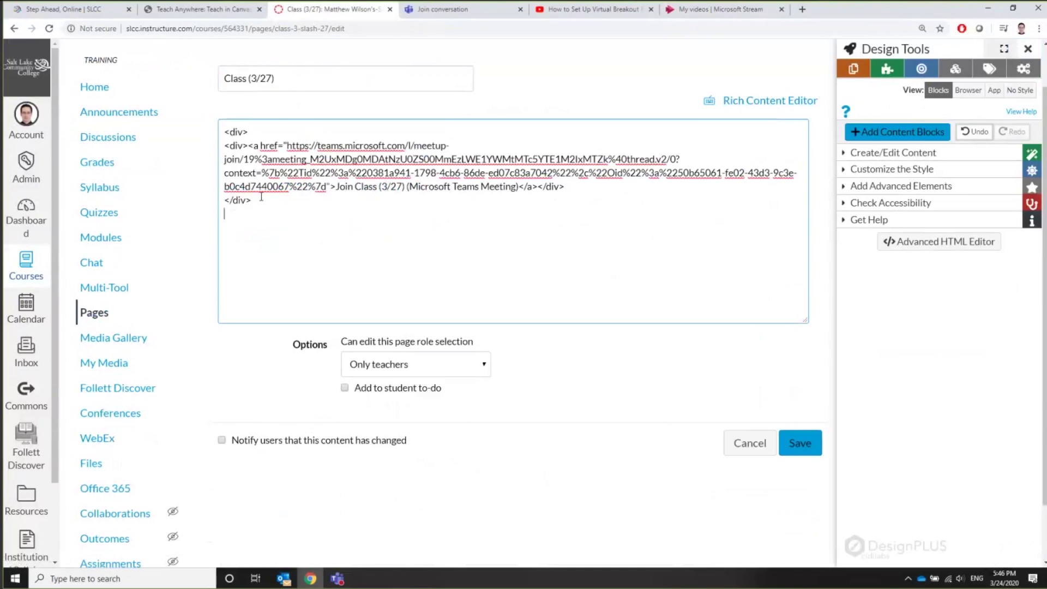
{"action": "type", "text": "<iframe width=\"640\" height=\"360\" src=\"https://web.microsoftstream.com/embed/video/c038fd14-c1dd-4e64-815e-6cb734eb7fe4?autoplay=false&amp;showinfo=true\" allowfullscreen style=\"border:none;\"></iframe>"}
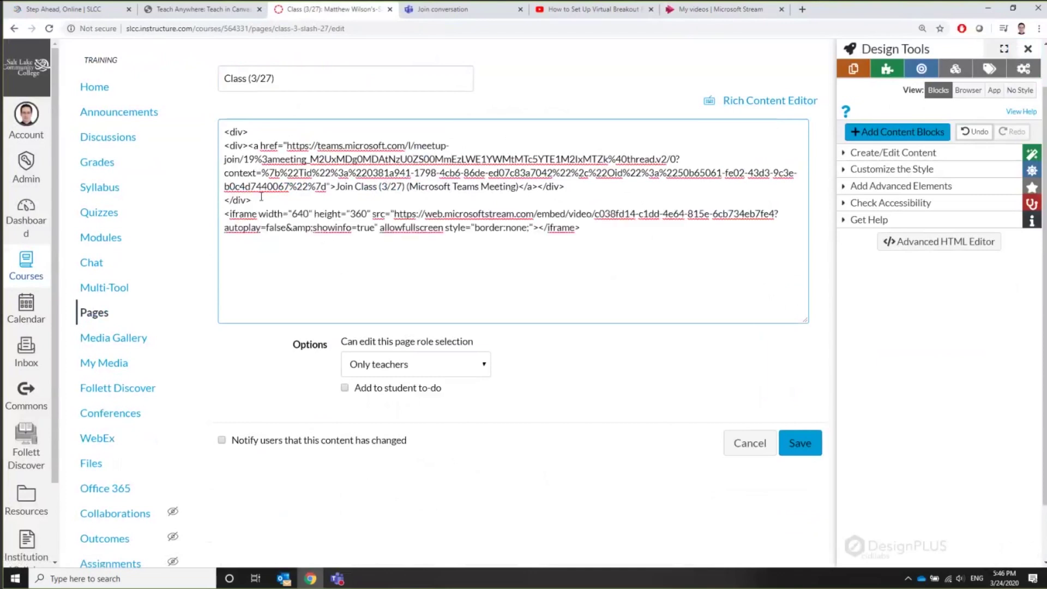
{"action": "left_click", "coordinate": [799, 444]}
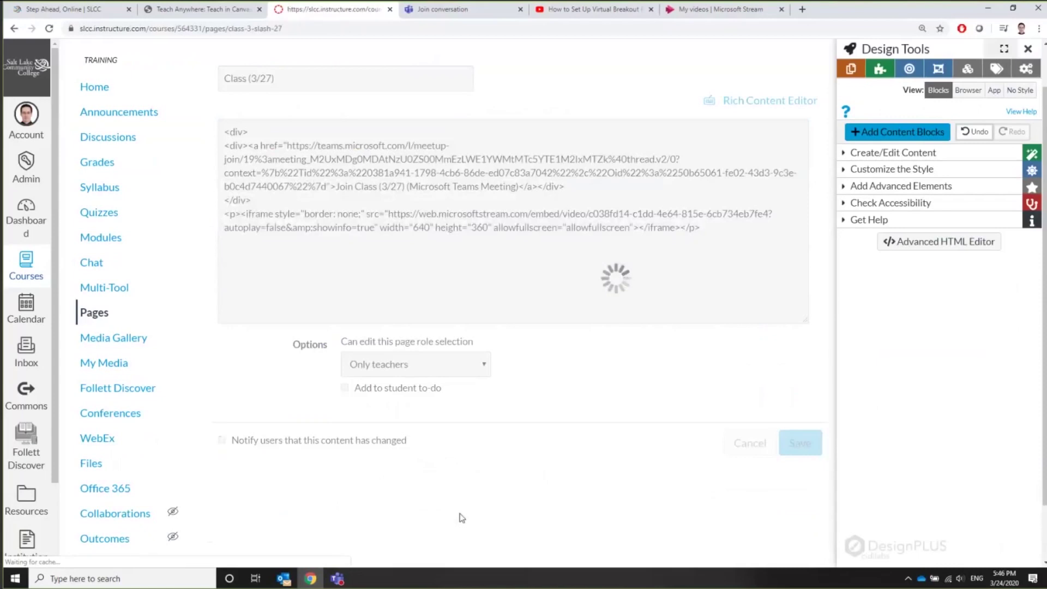